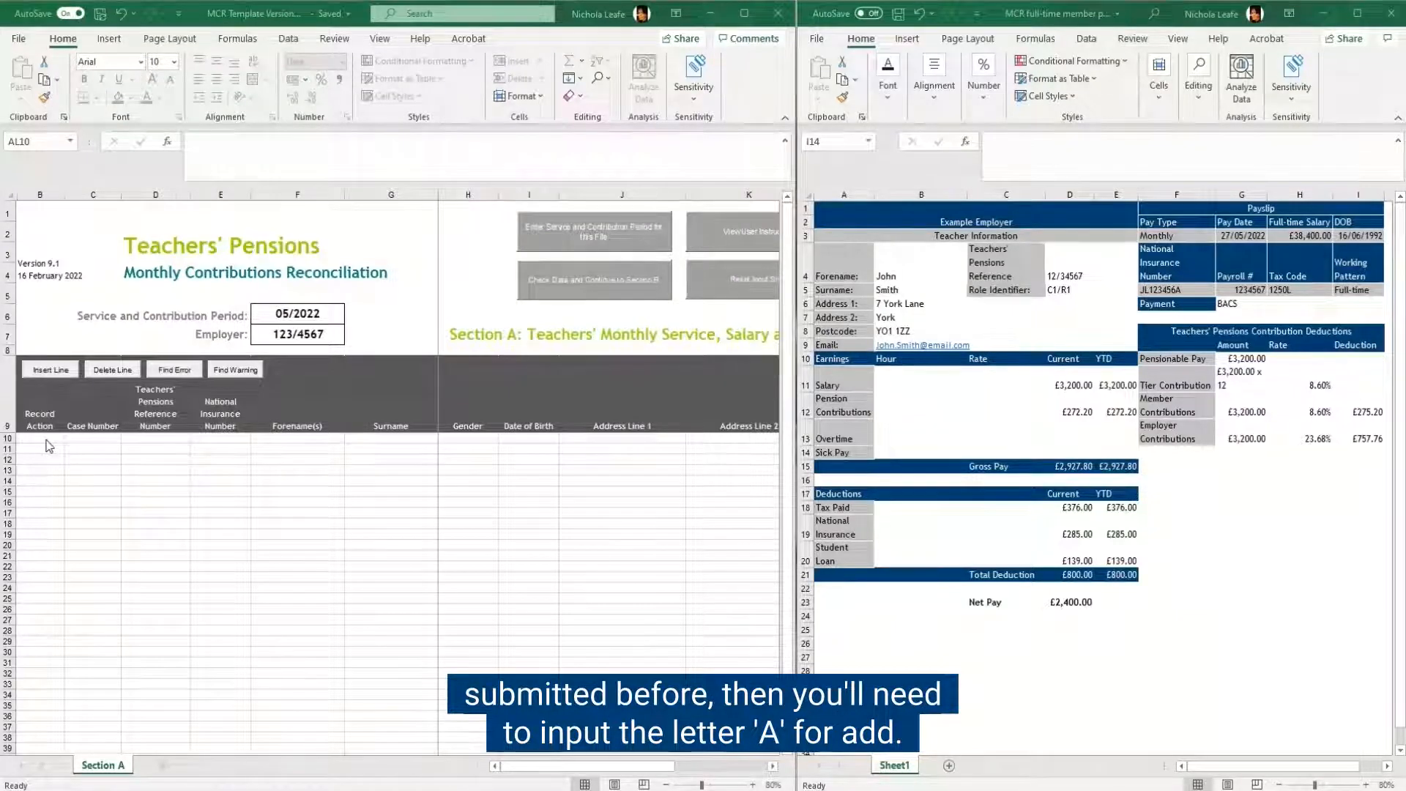
Step: In row 10, set the record action to A and enter the member's Teachers' Pensions reference number from the payslip, without the slash
left_click(42, 439)
left_click(70, 439)
left_click(25, 447)
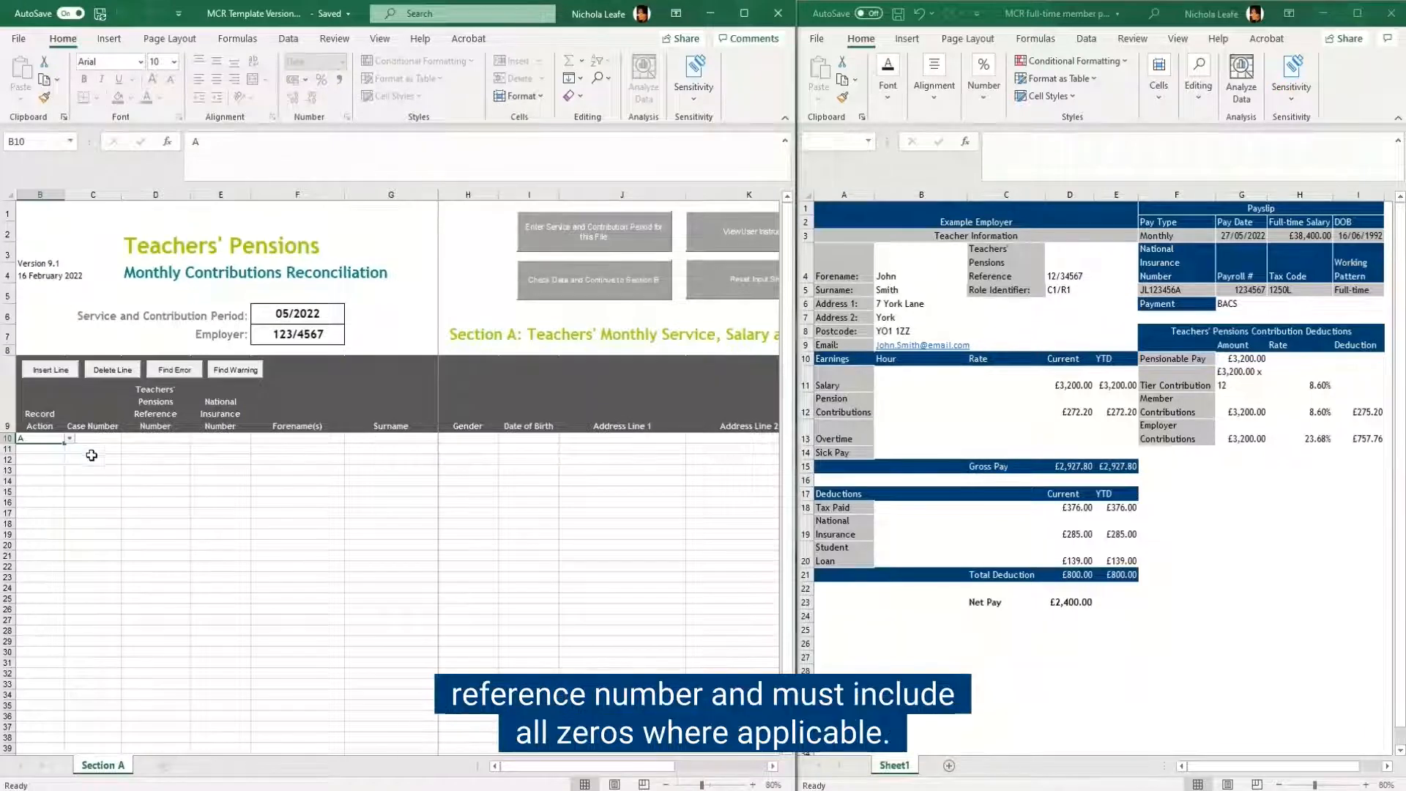
left_click(155, 438)
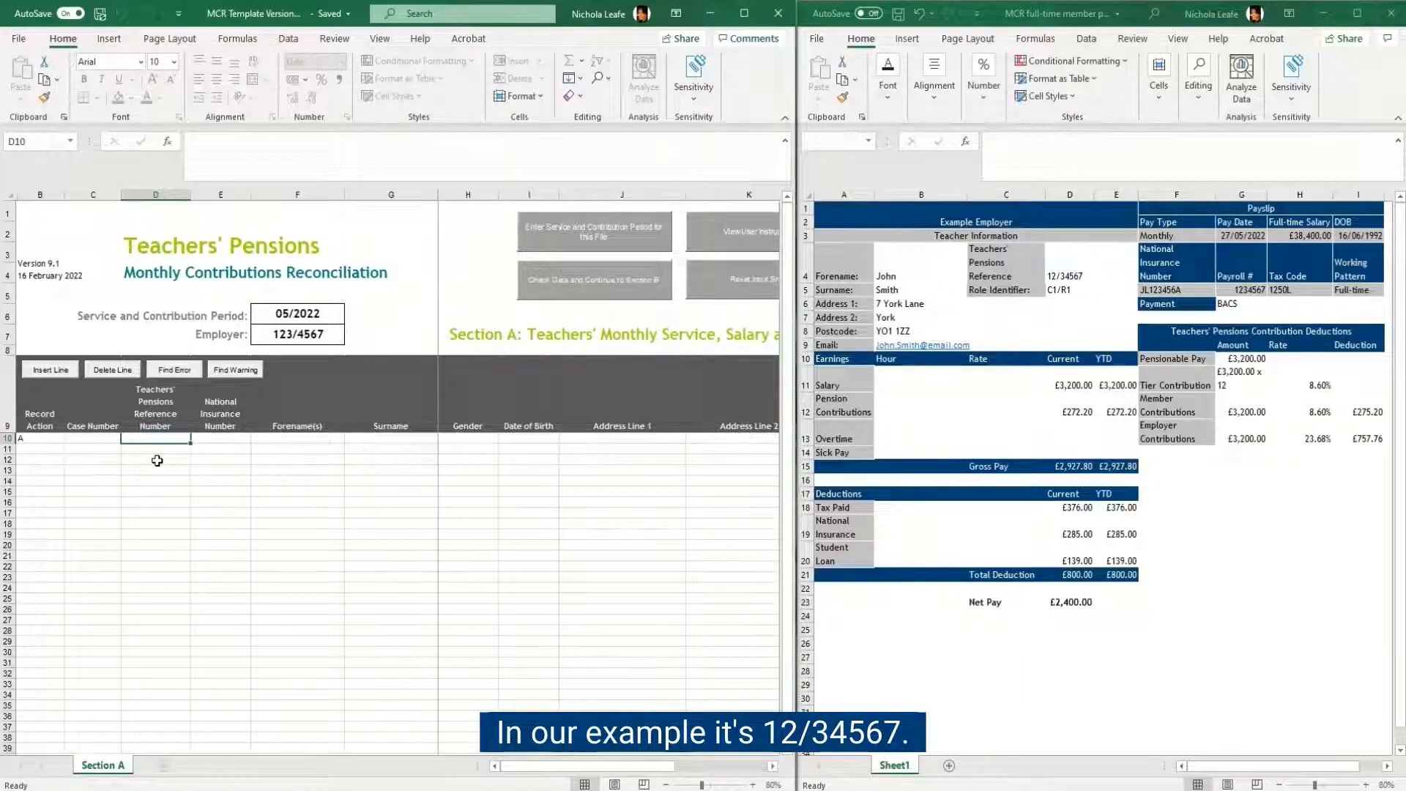
type("12")
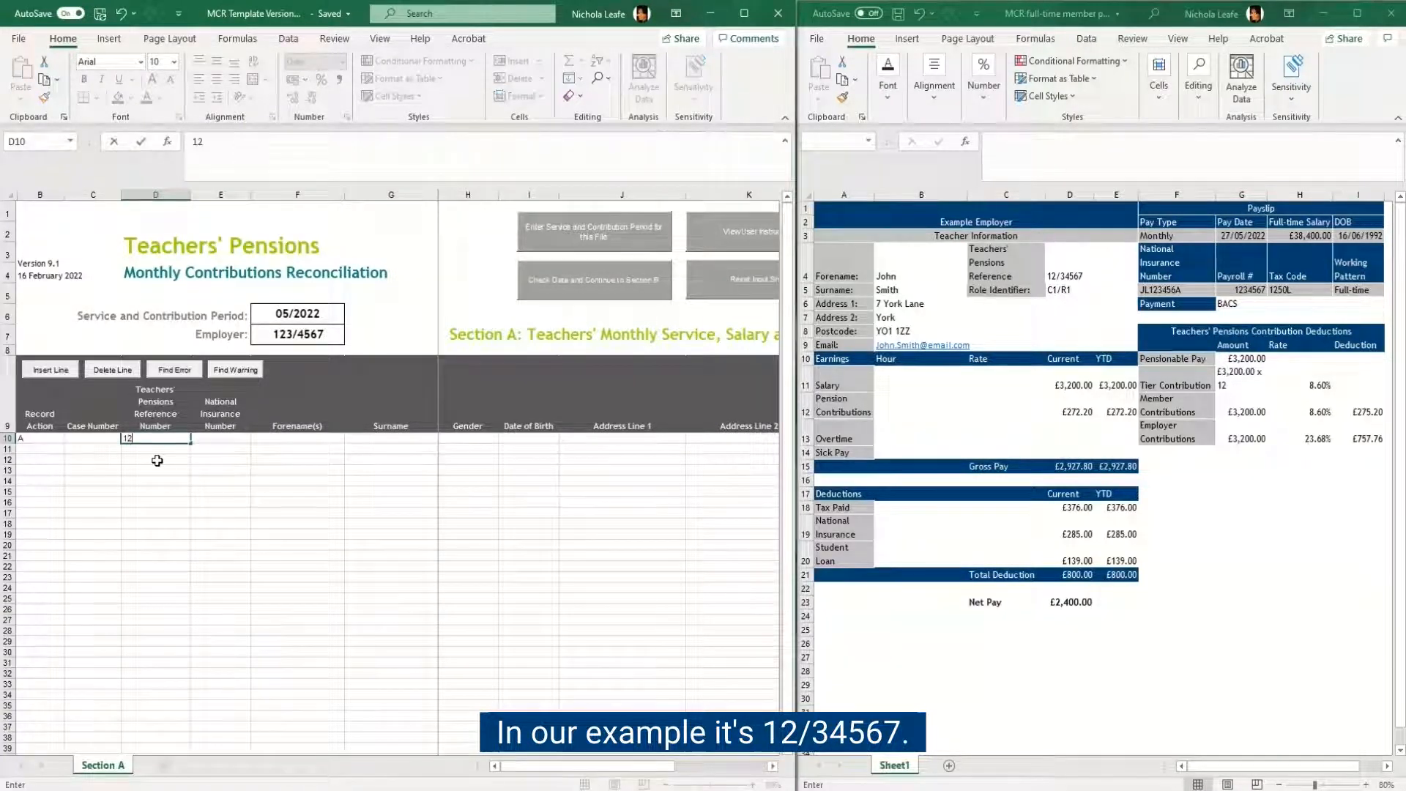
type("34")
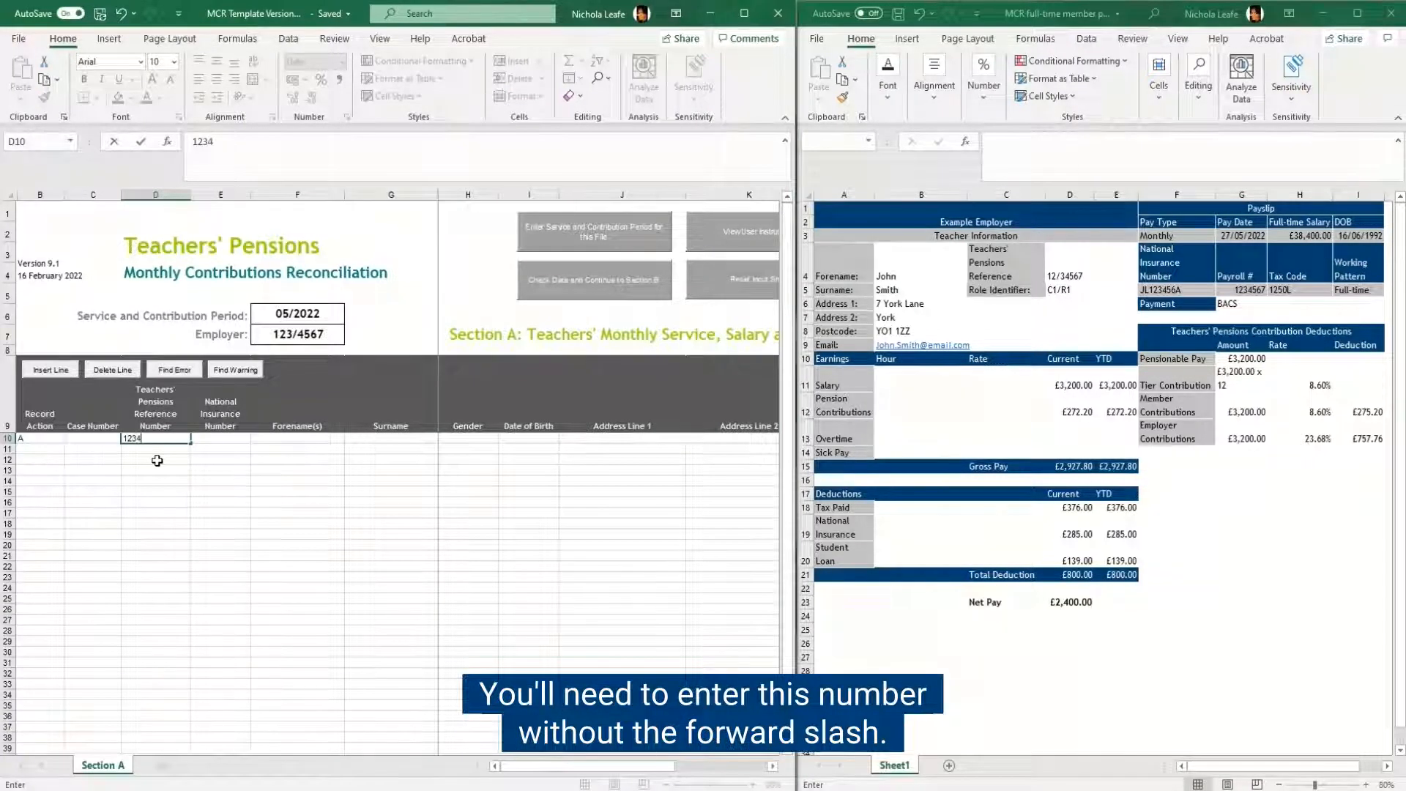
type("567")
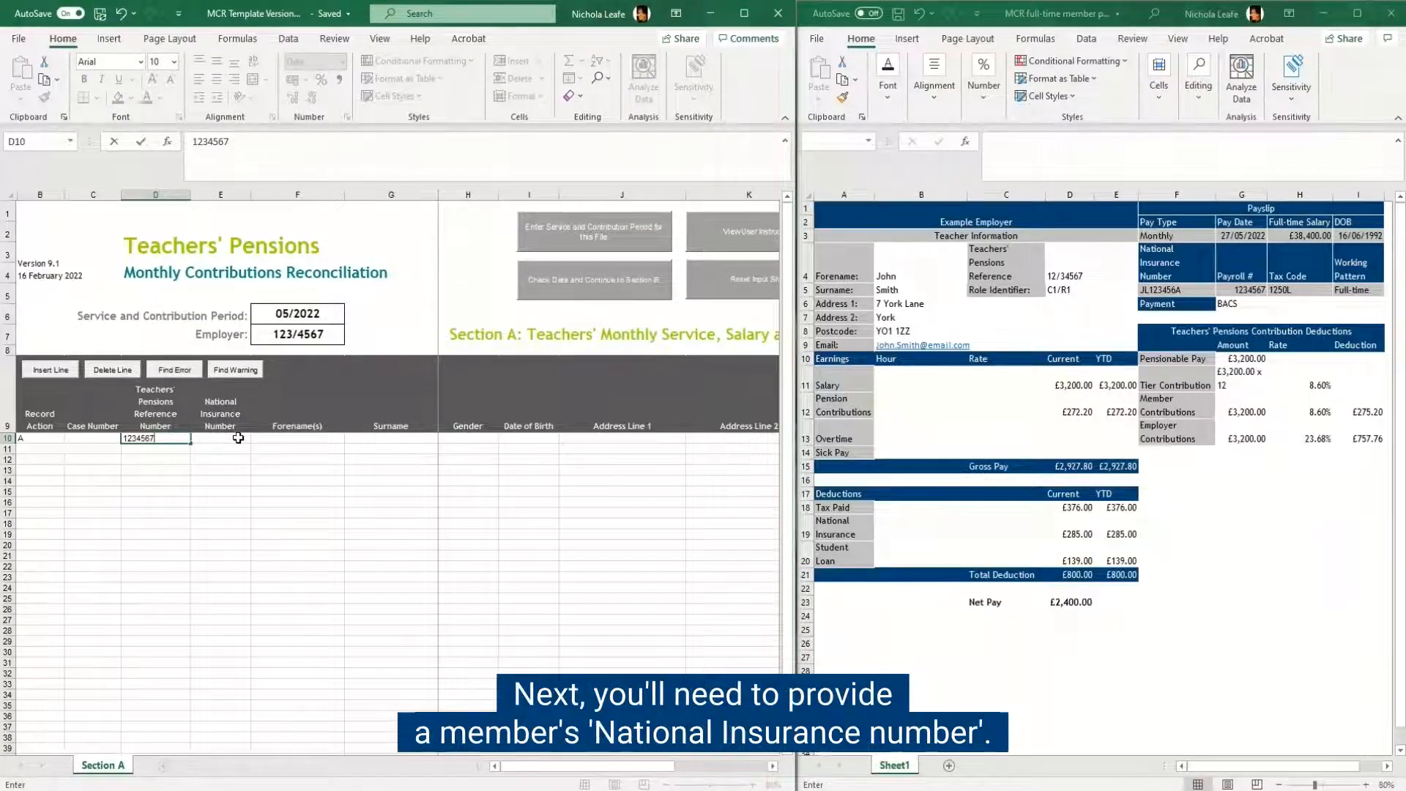
Step: Enter the member's National Insurance number from the payslip in row 10
left_click(238, 437)
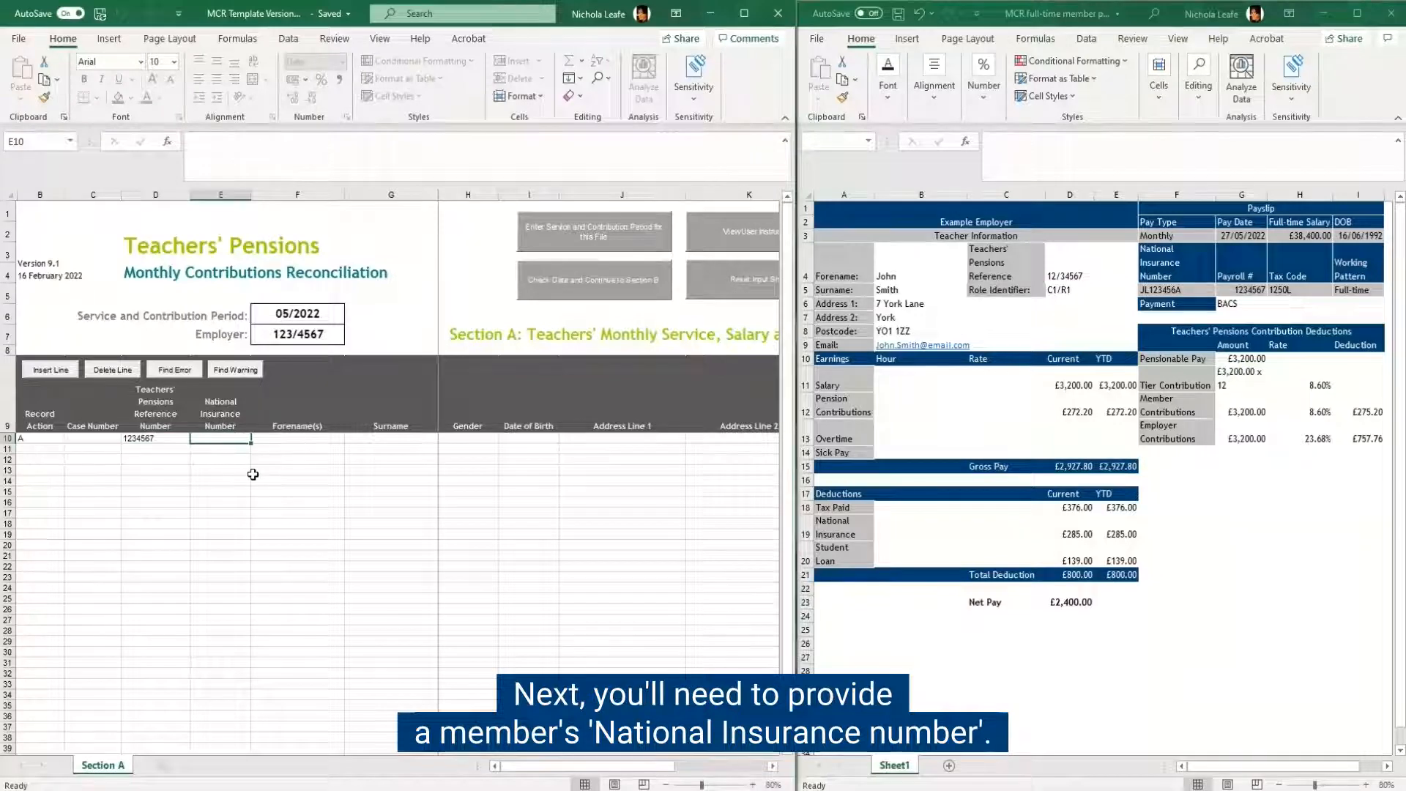
type("JL1")
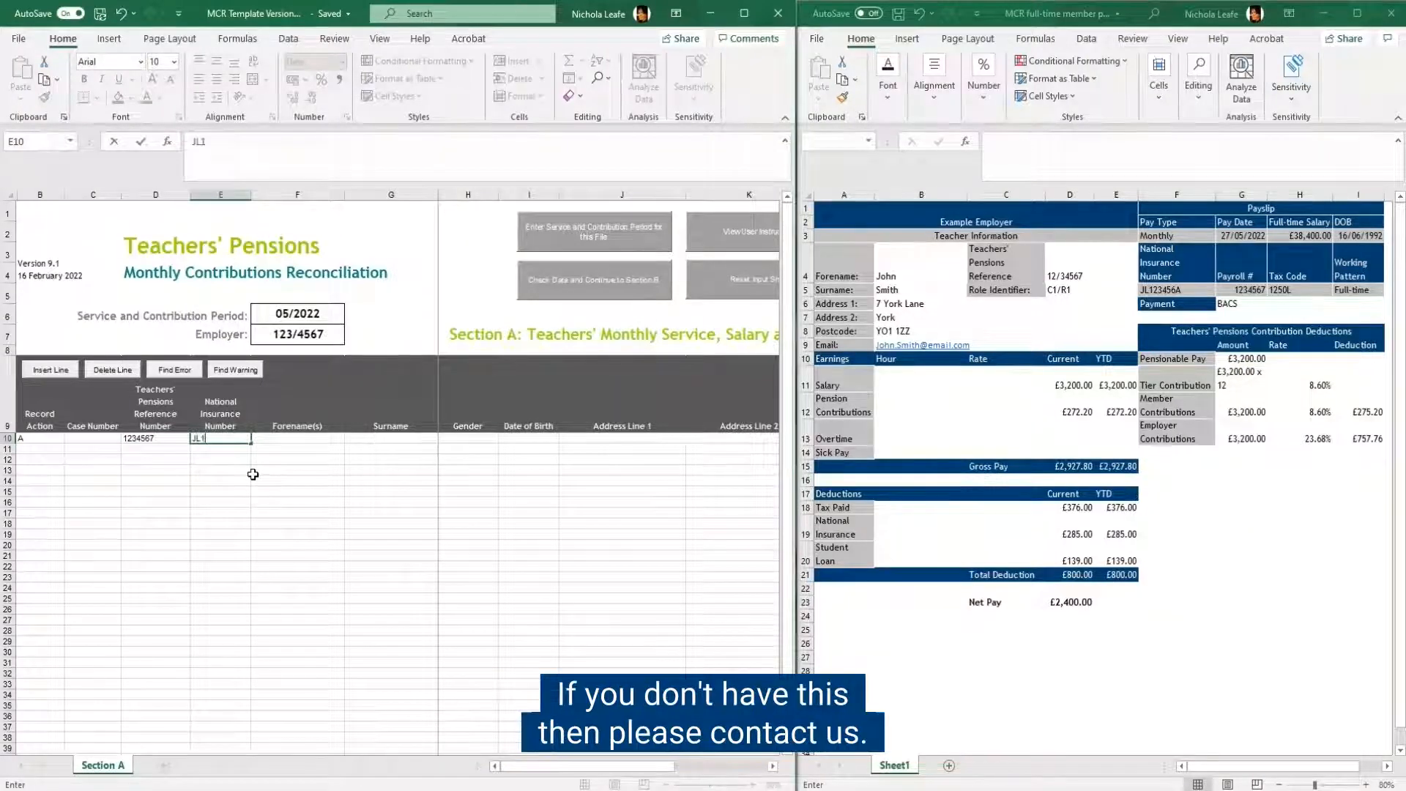
type("23456A")
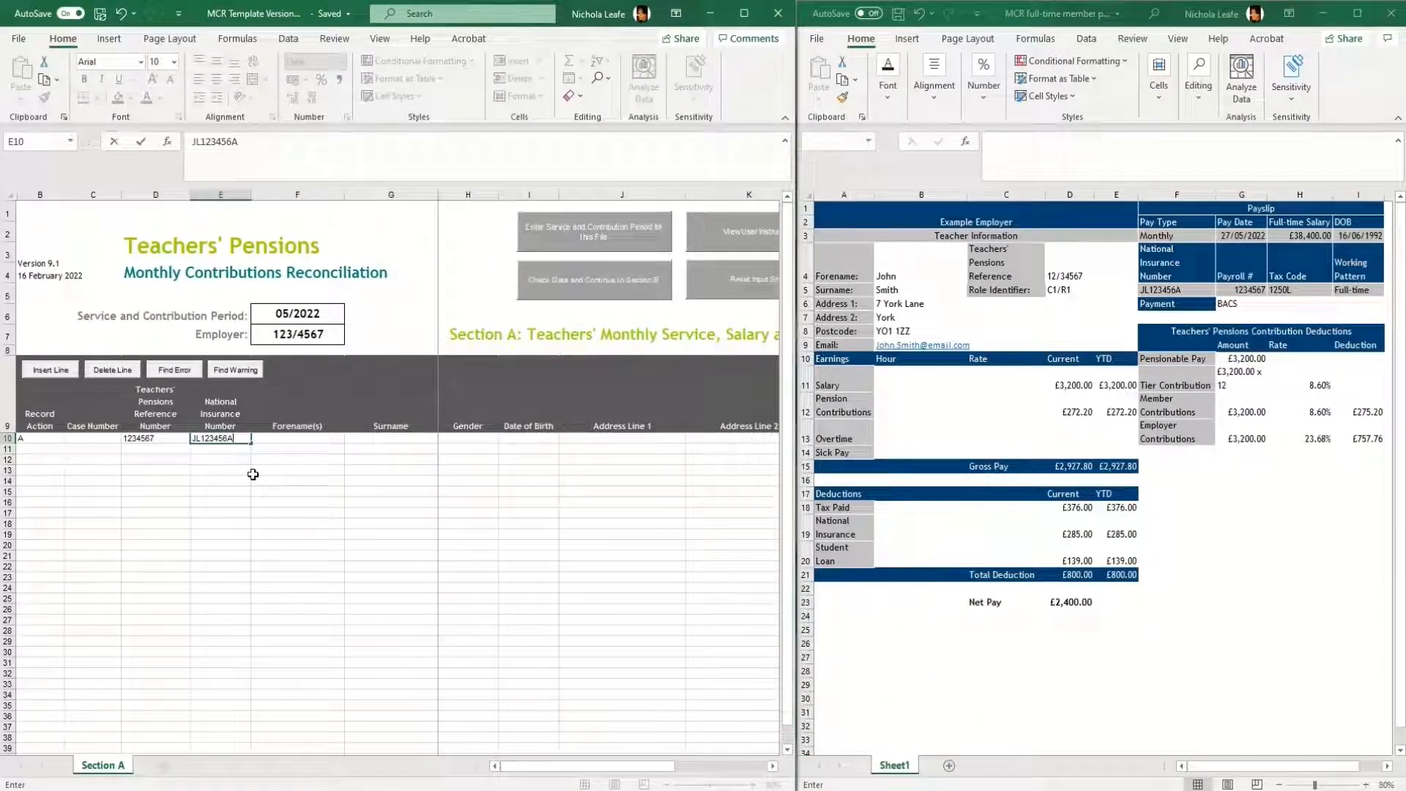
Step: Fill in the member's forename and surname in row 10 as shown on the payslip
left_click(314, 439)
type("Joh")
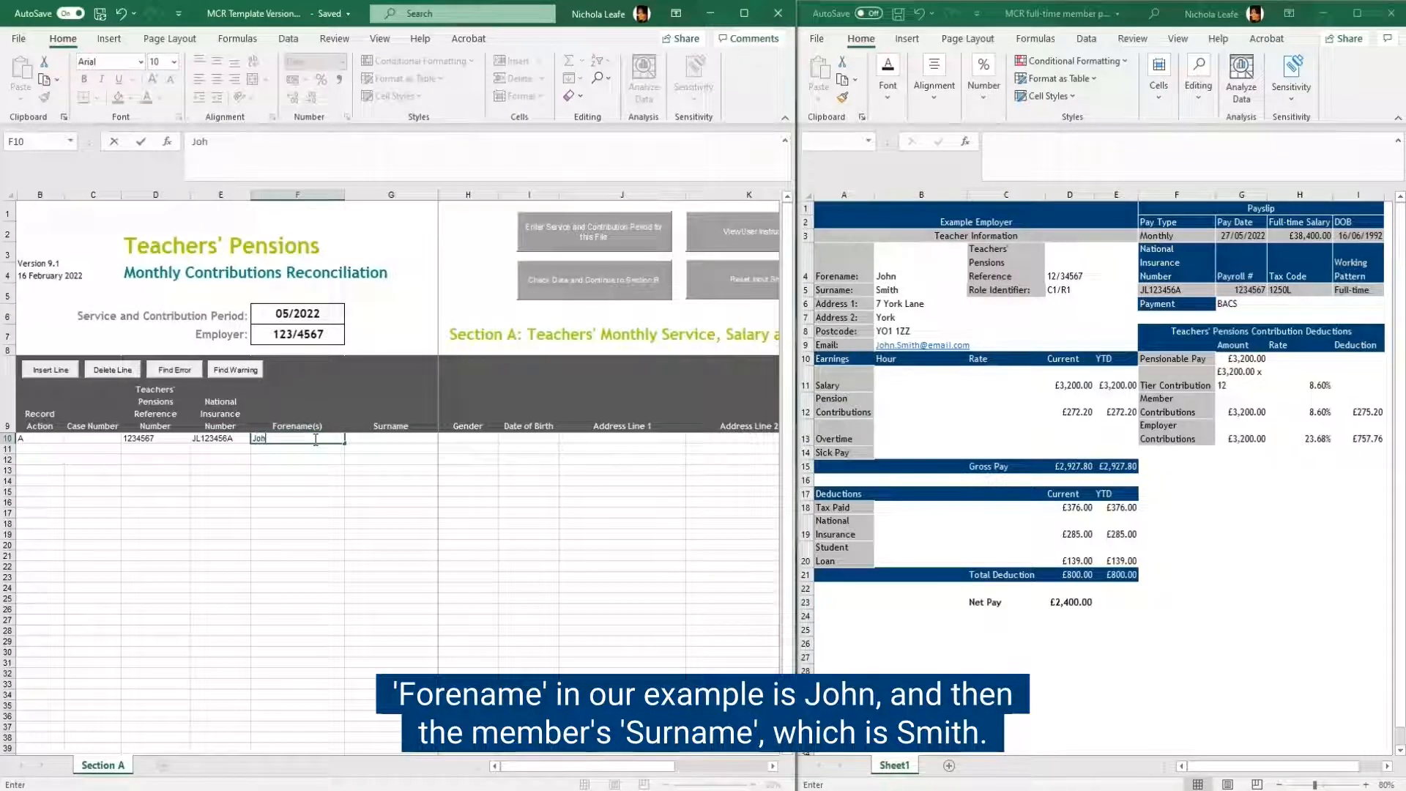
type("n")
left_click(385, 438)
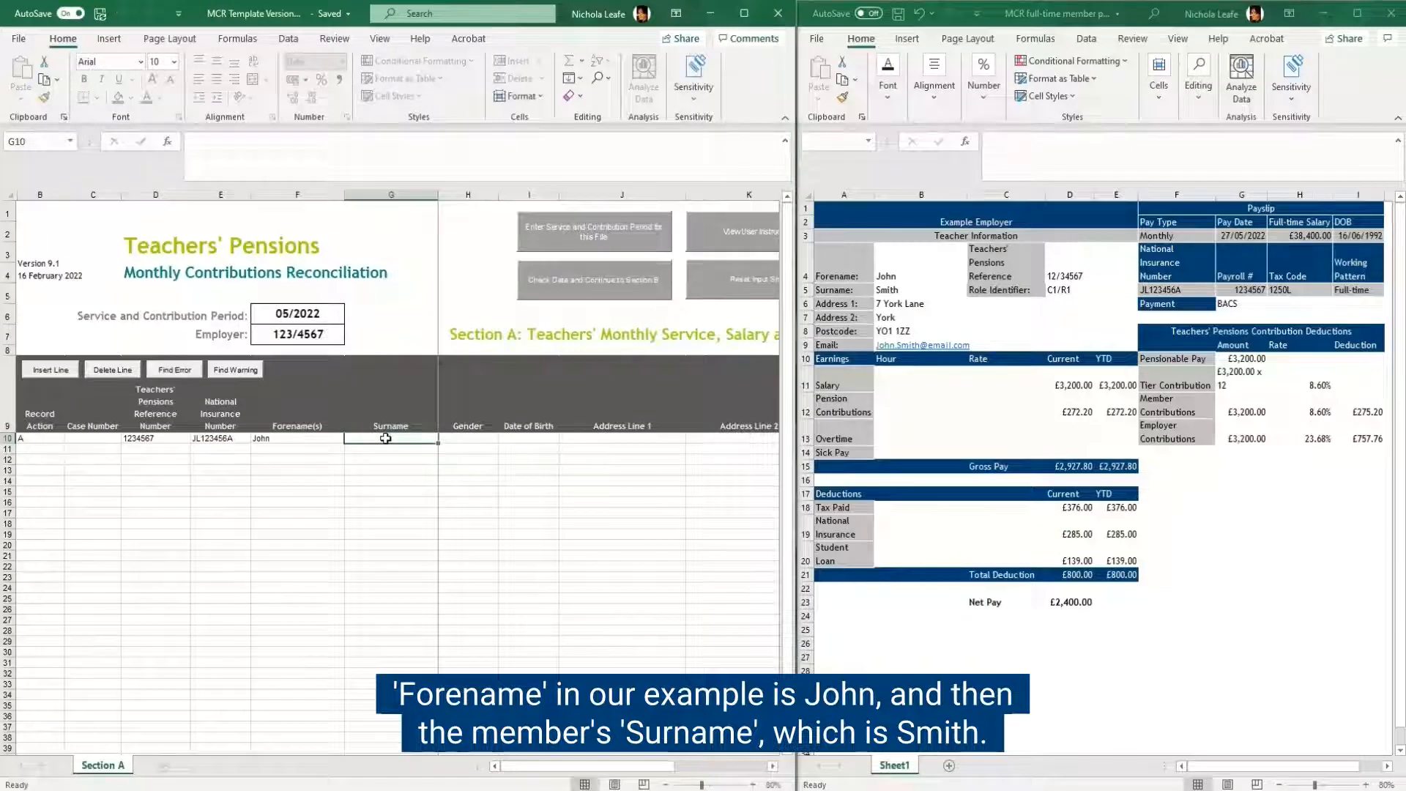
type("Smith")
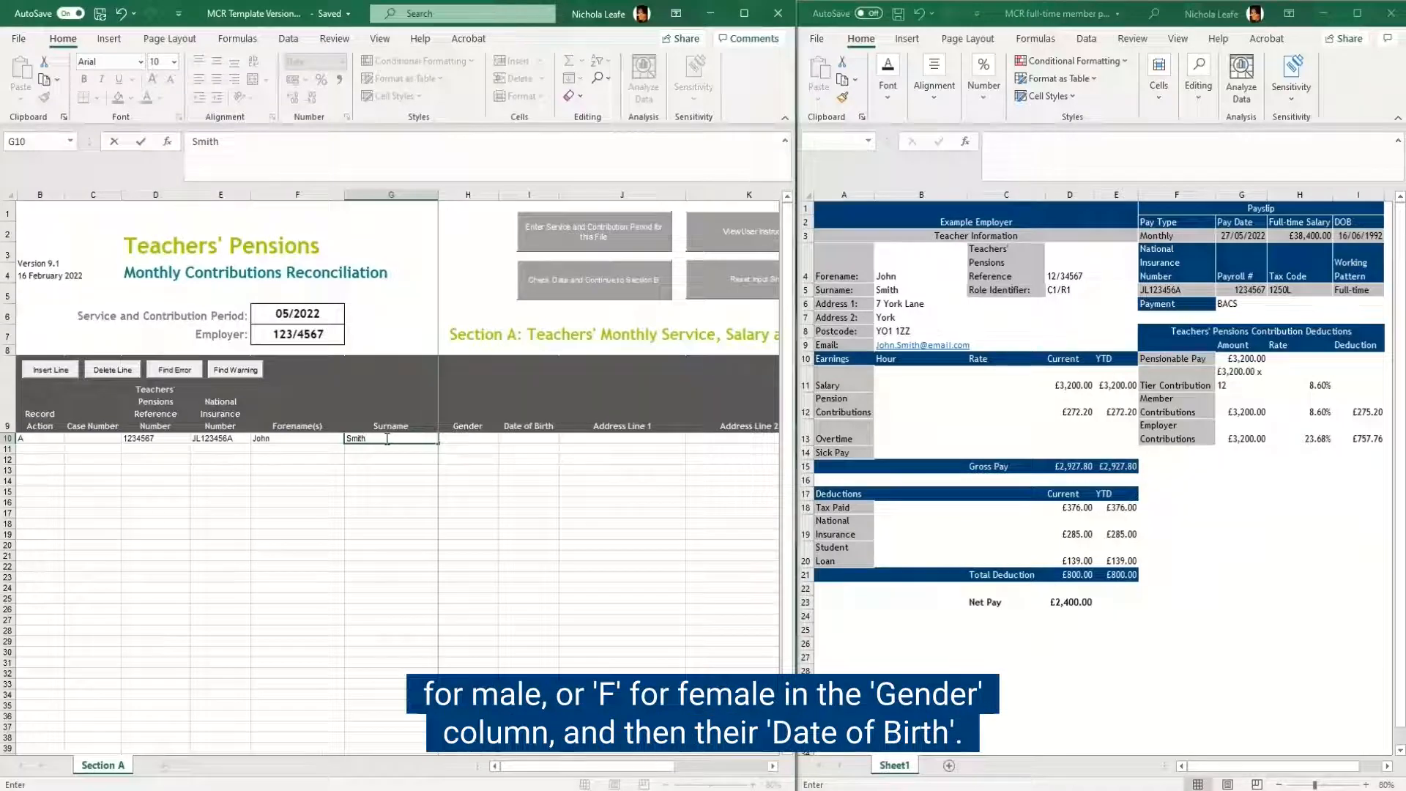
Step: Set the member's gender to M and enter their date of birth as day, month and year without slashes
left_click(476, 440)
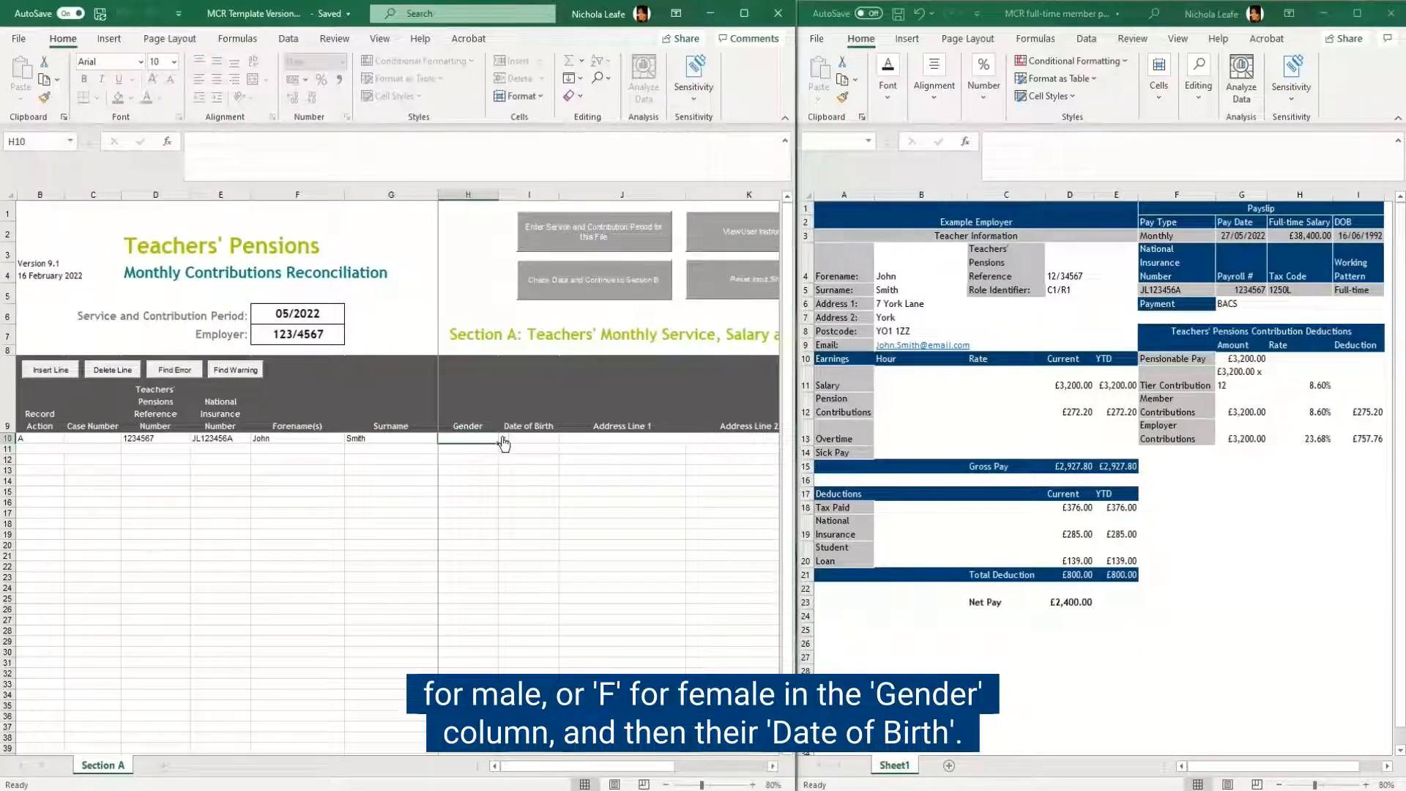
left_click(503, 438)
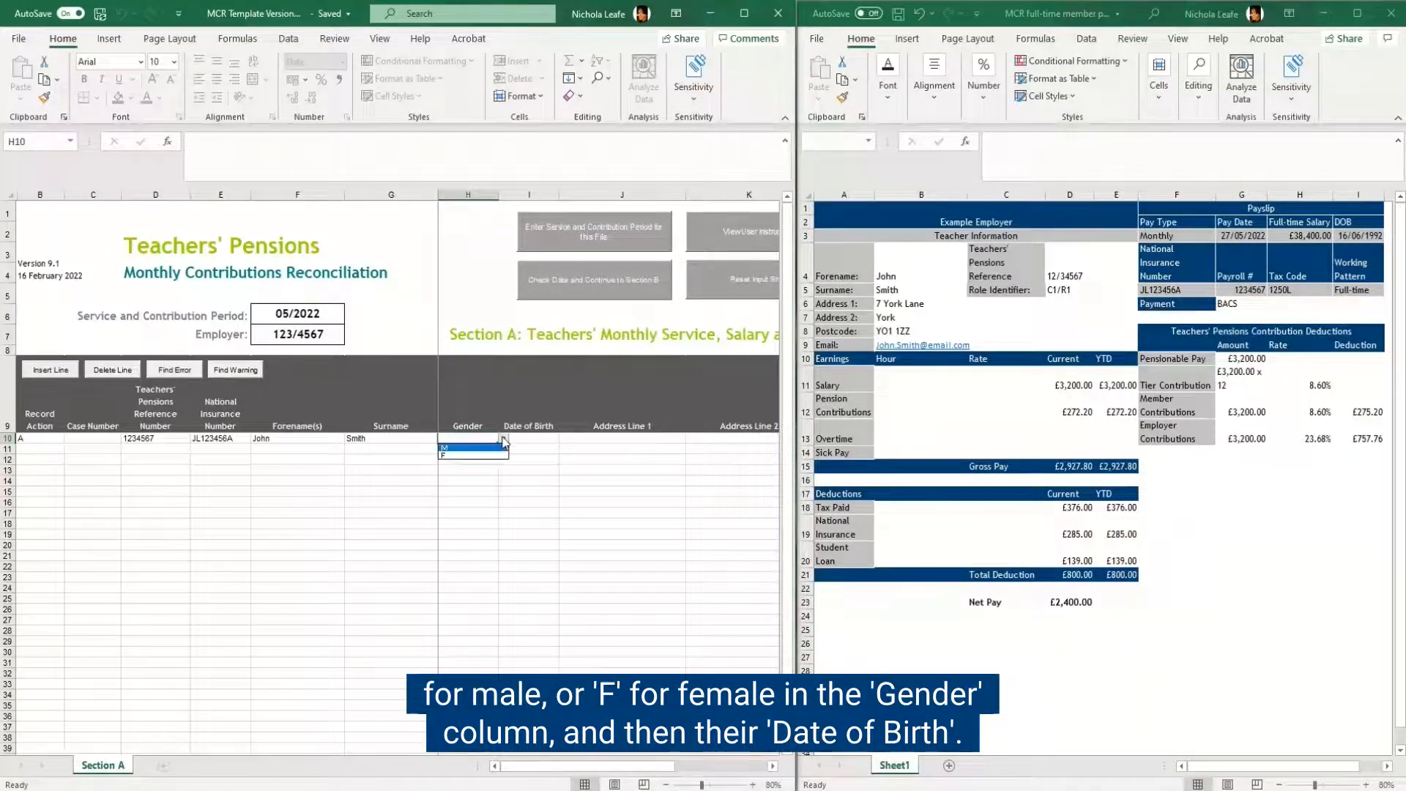
left_click(497, 448)
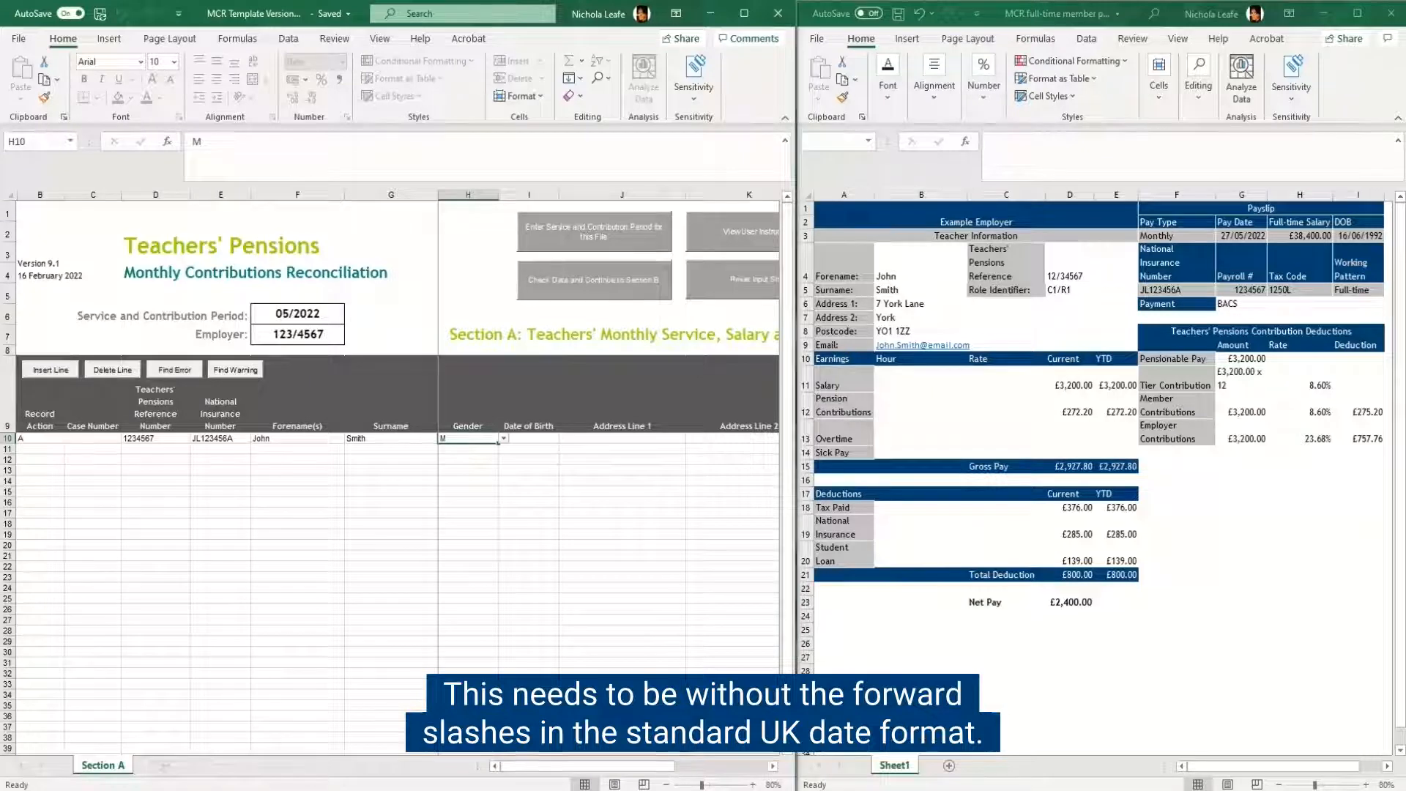
key("Tab")
type("1")
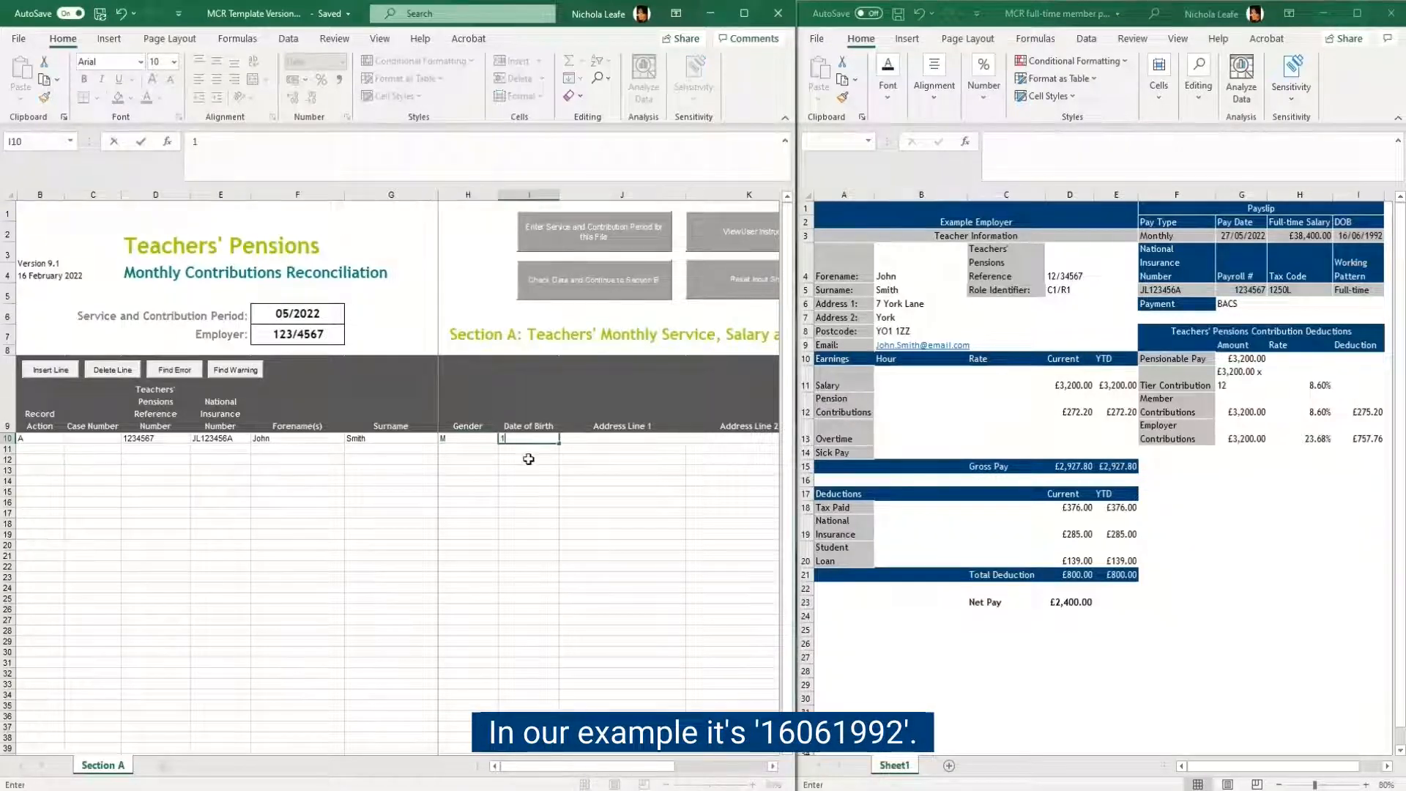
type("606199")
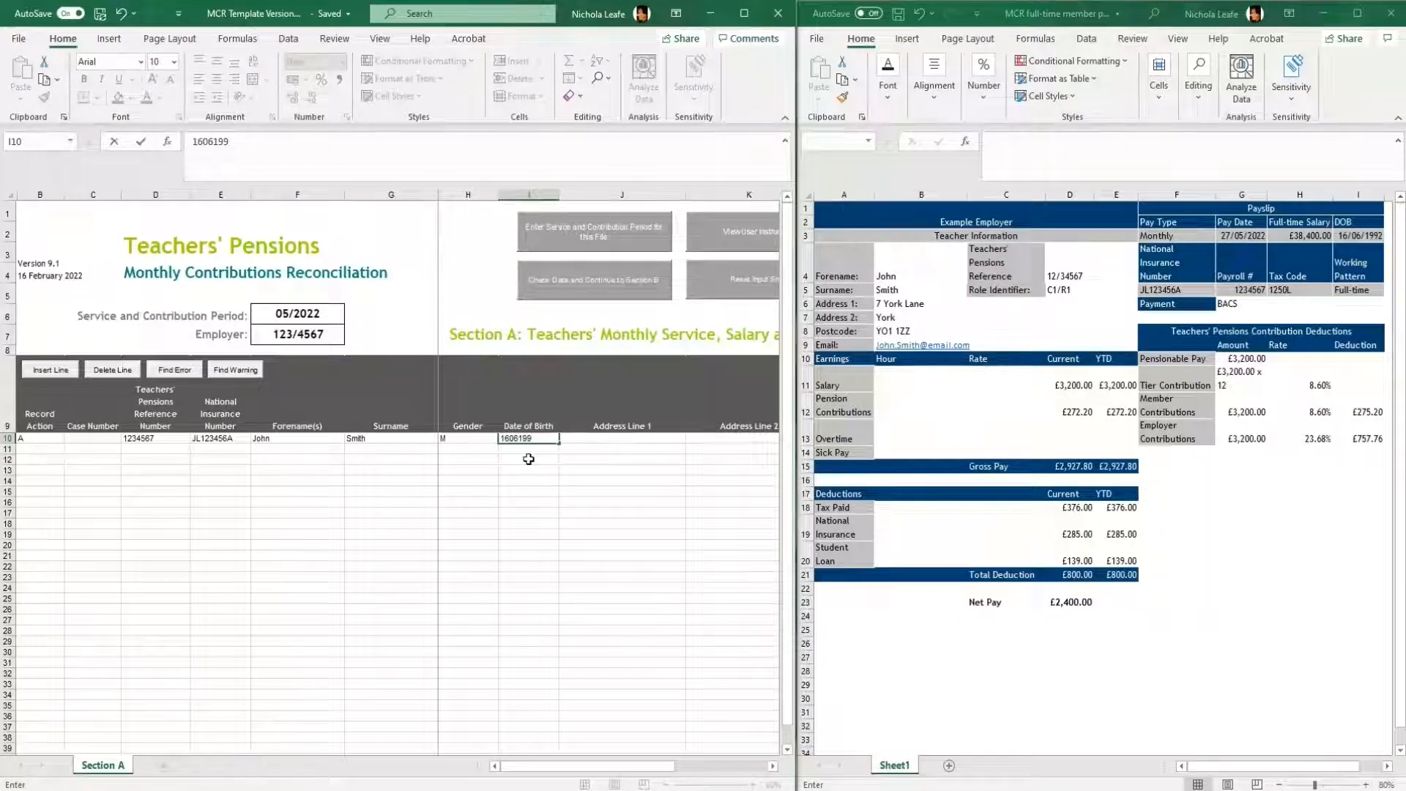
type("2")
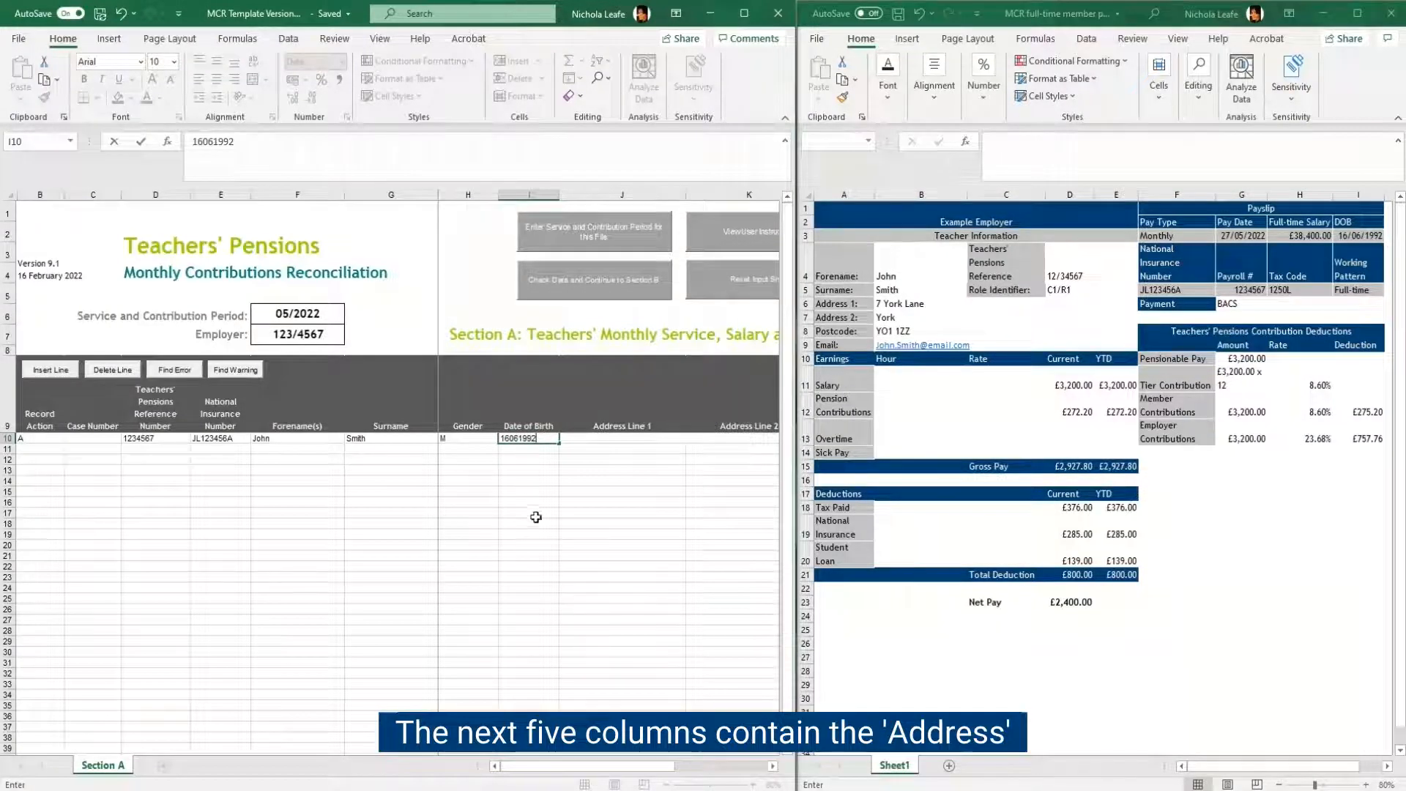
Step: Fill in Address Line 1 and Address Line 2 for the member with the address from the payslip
left_click(772, 766)
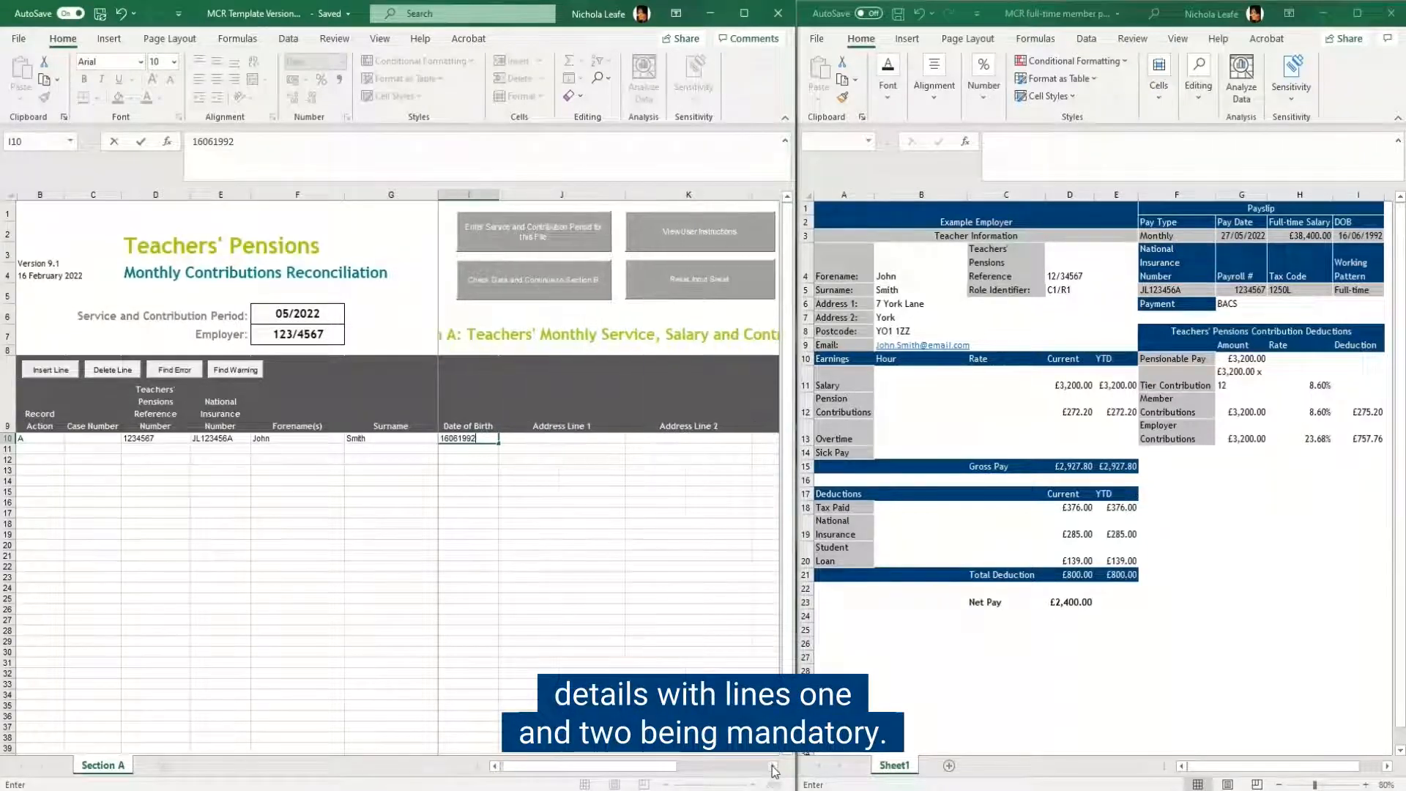
left_click(772, 766)
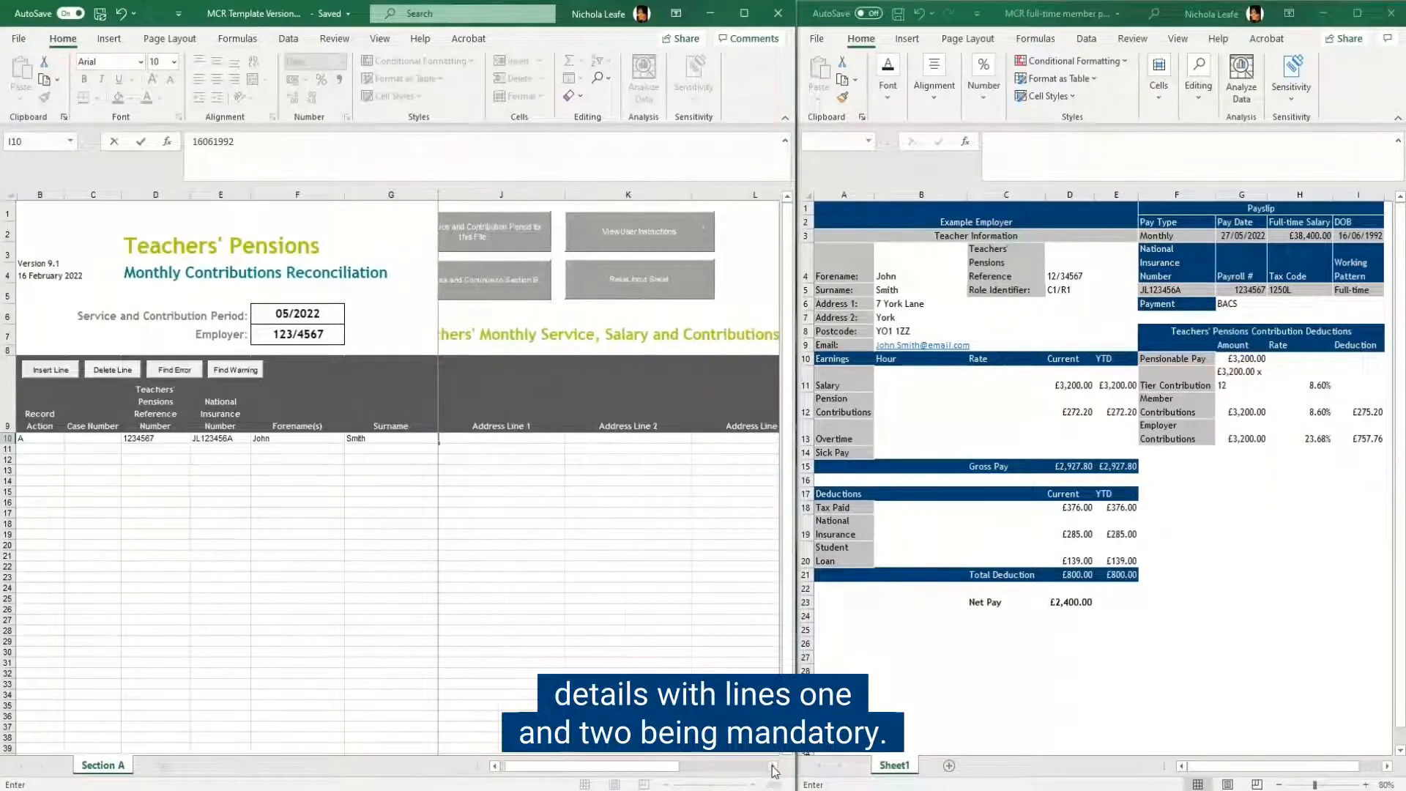
left_click(521, 437)
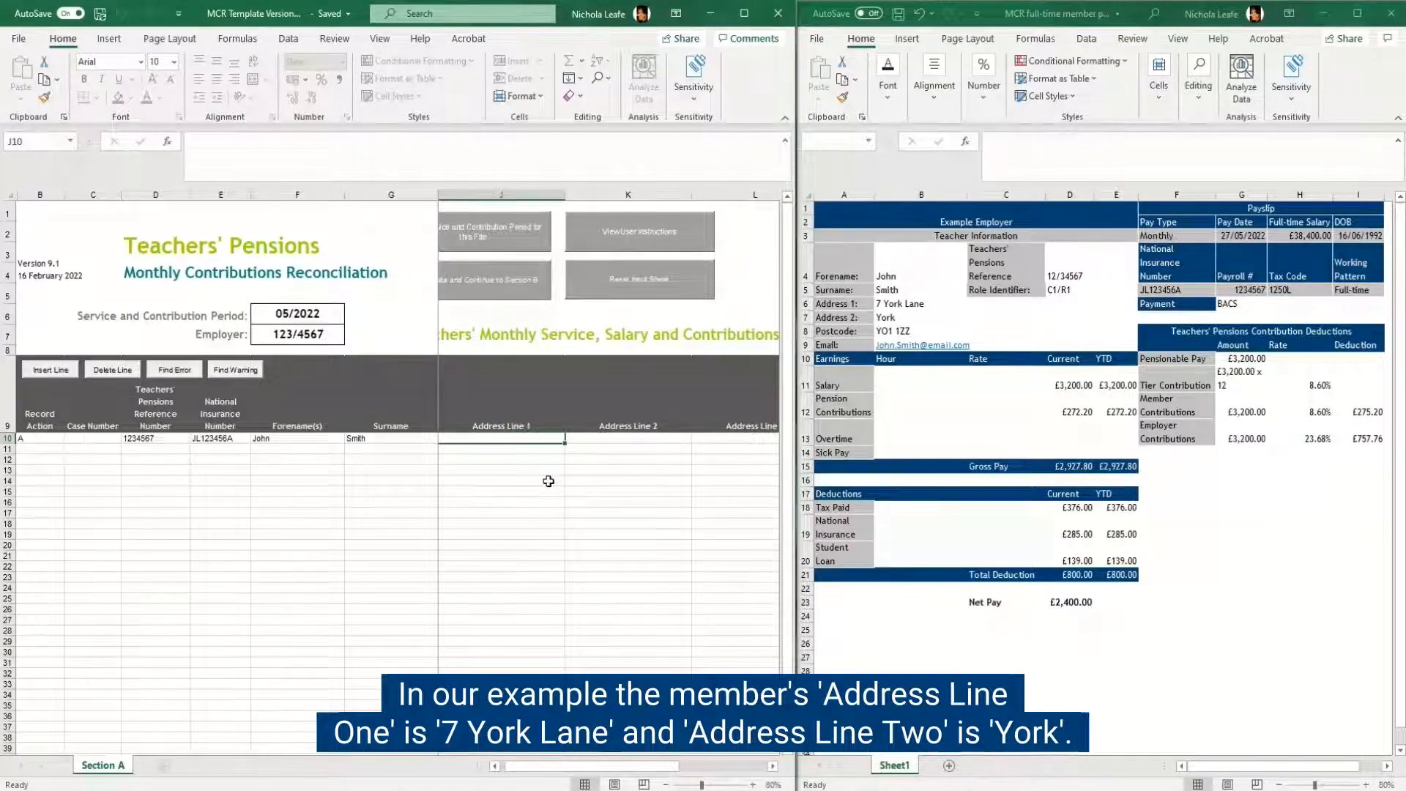
type("7 York Lane")
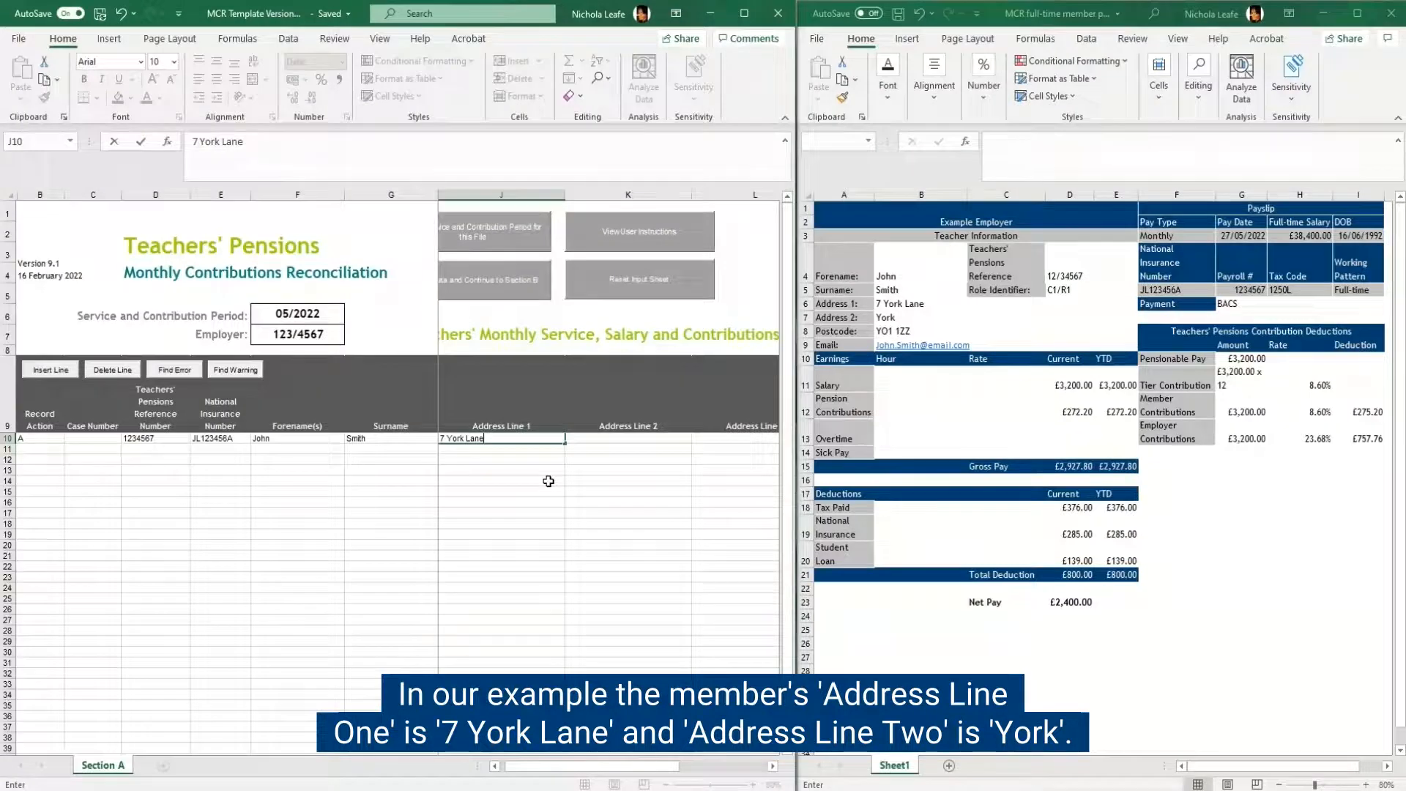
left_click(588, 437)
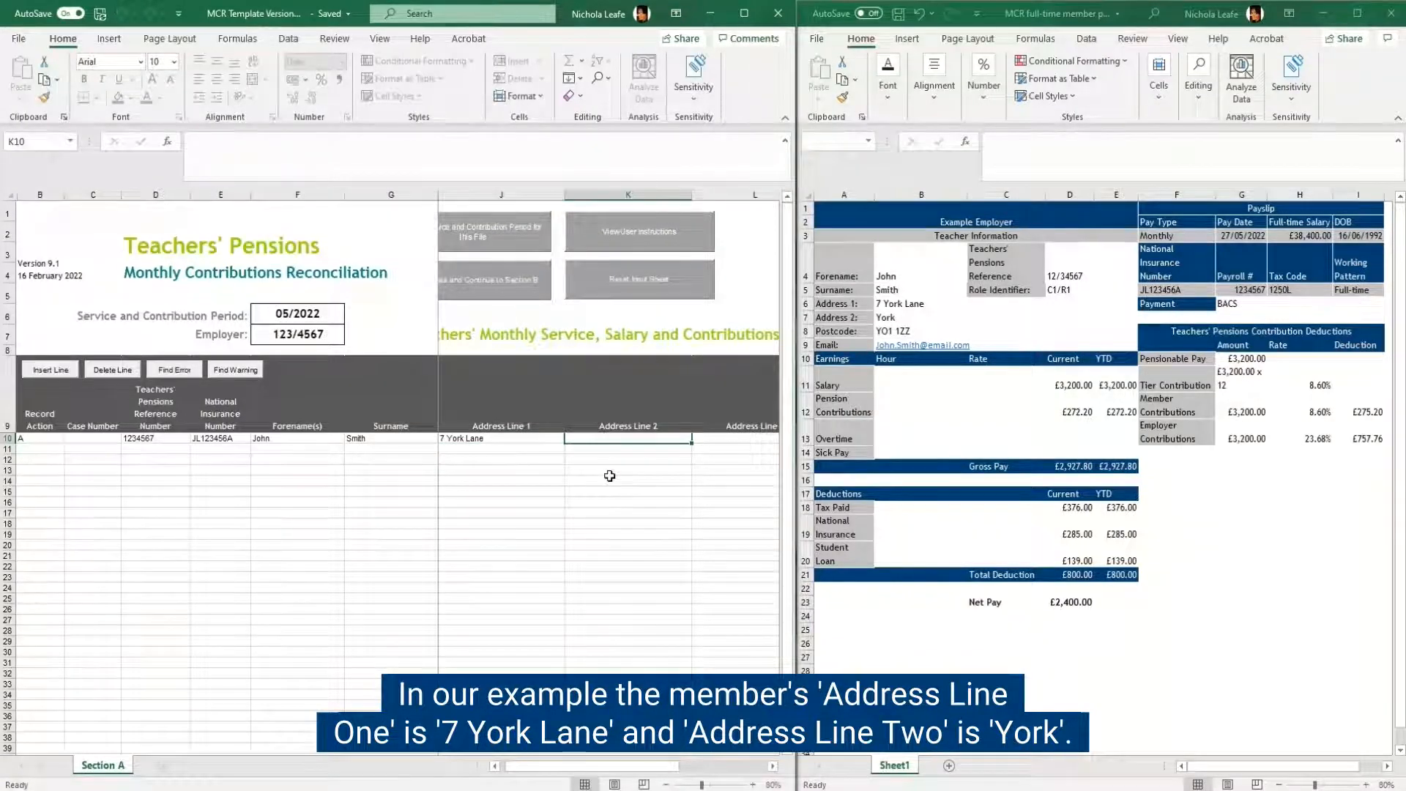
type("York")
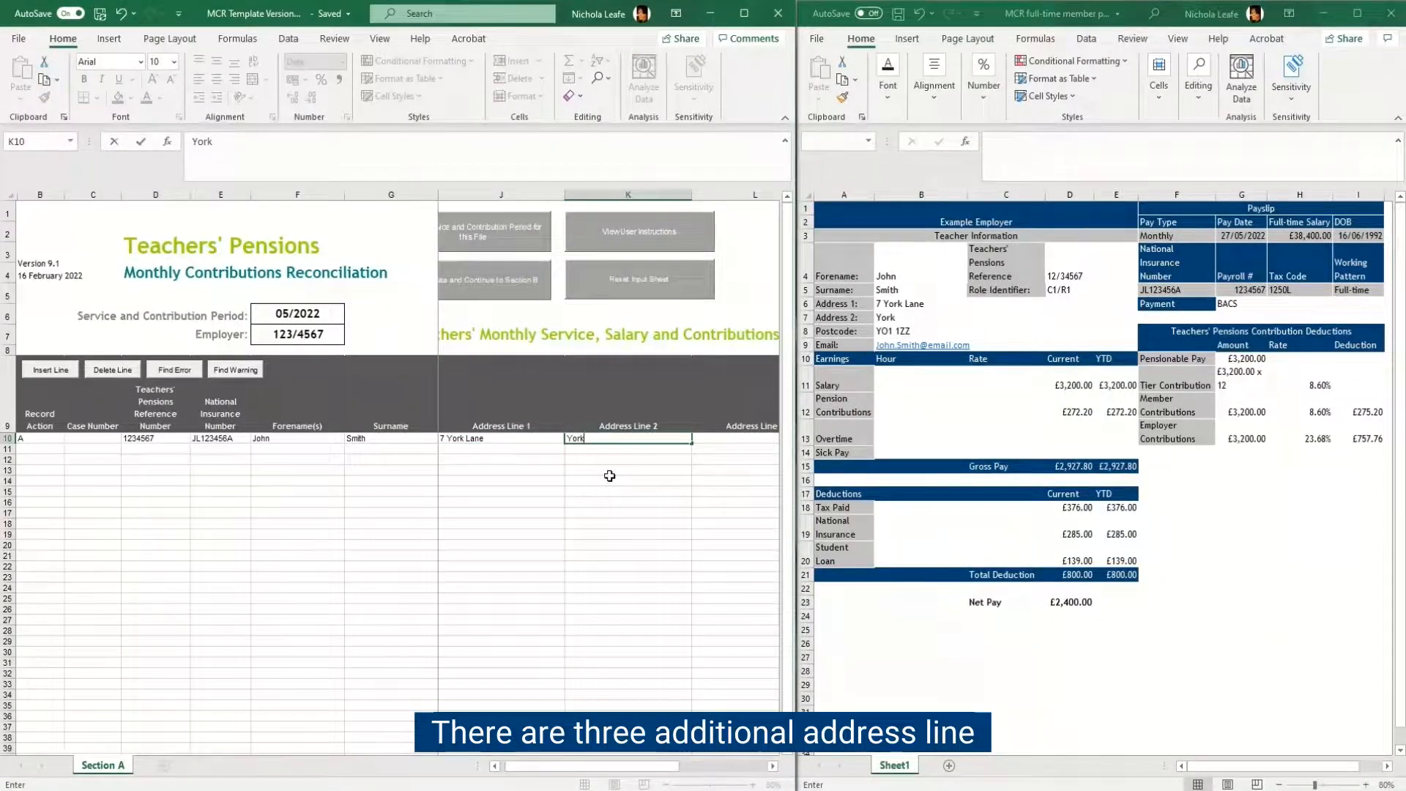
Step: Leave Address Lines 3 to 5 blank and enter the member's postcode from the payslip
left_click(773, 765)
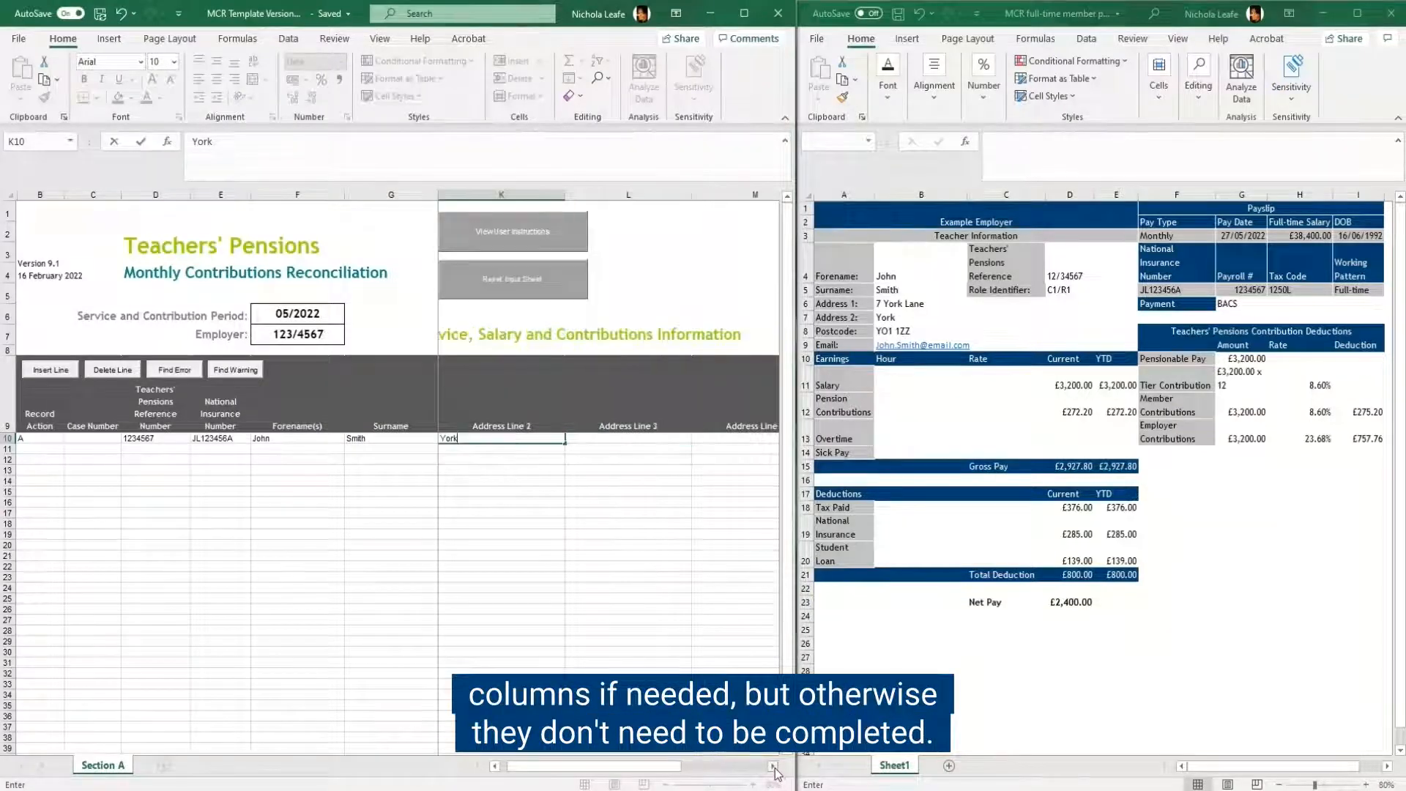
left_click(773, 765)
left_click(774, 765)
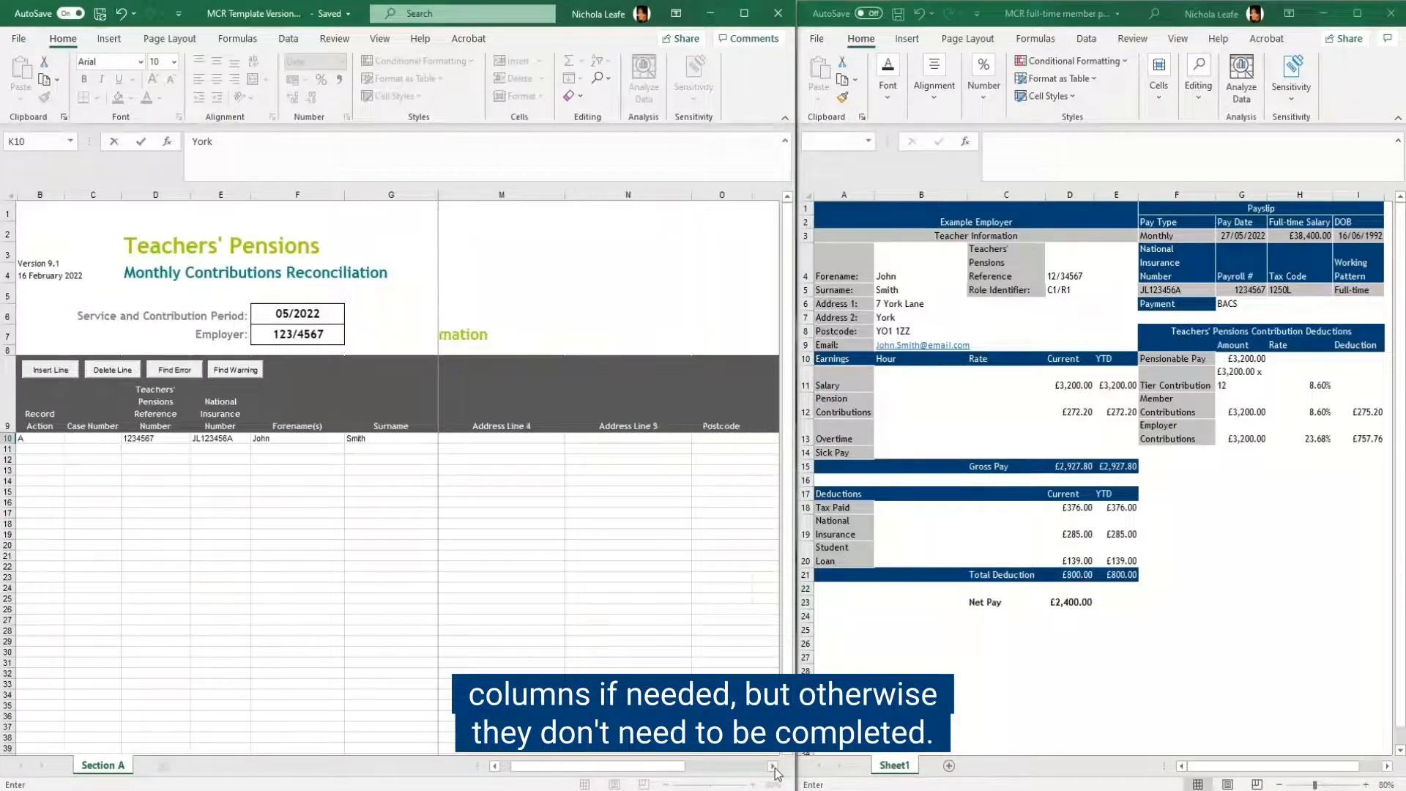
left_click(774, 766)
left_click(774, 766)
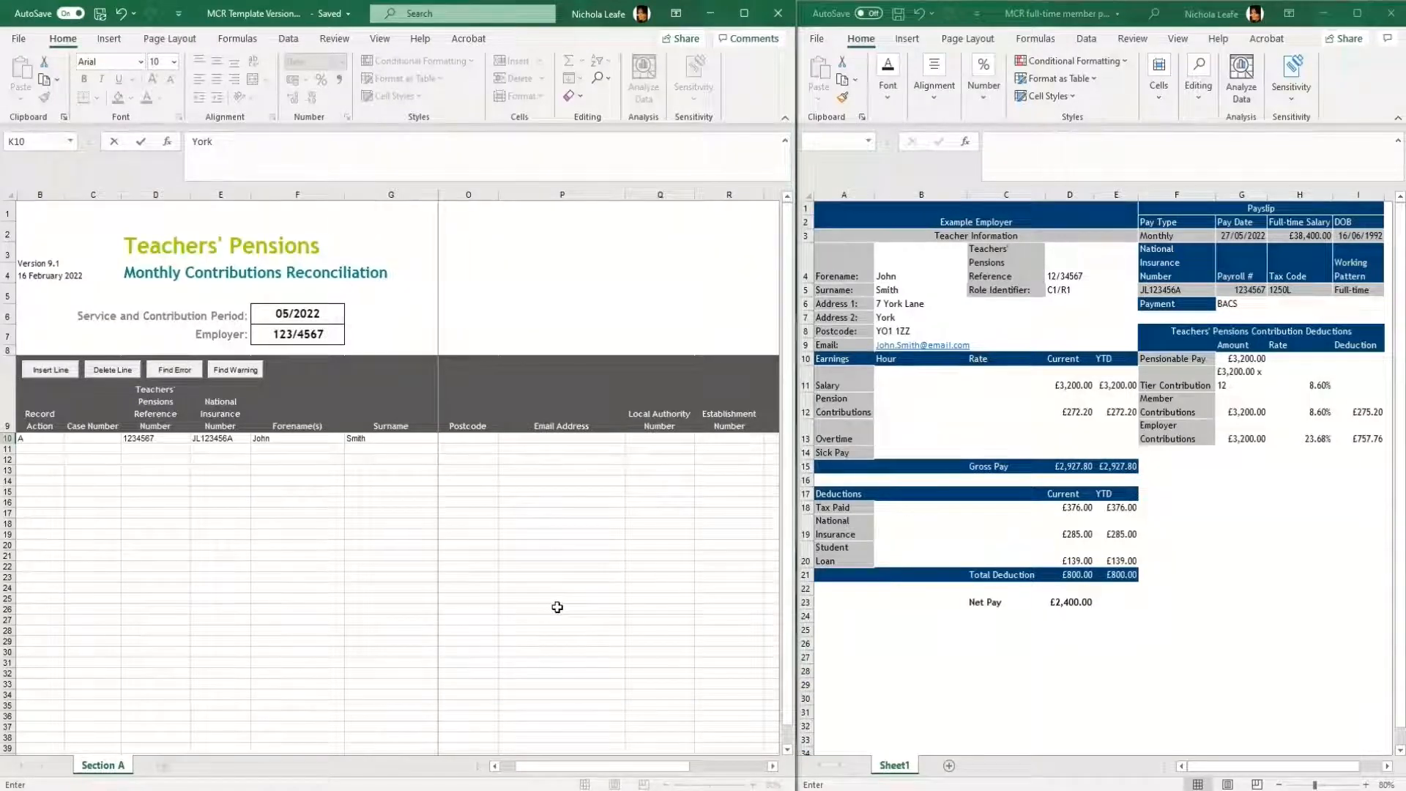
left_click(480, 437)
type("Y")
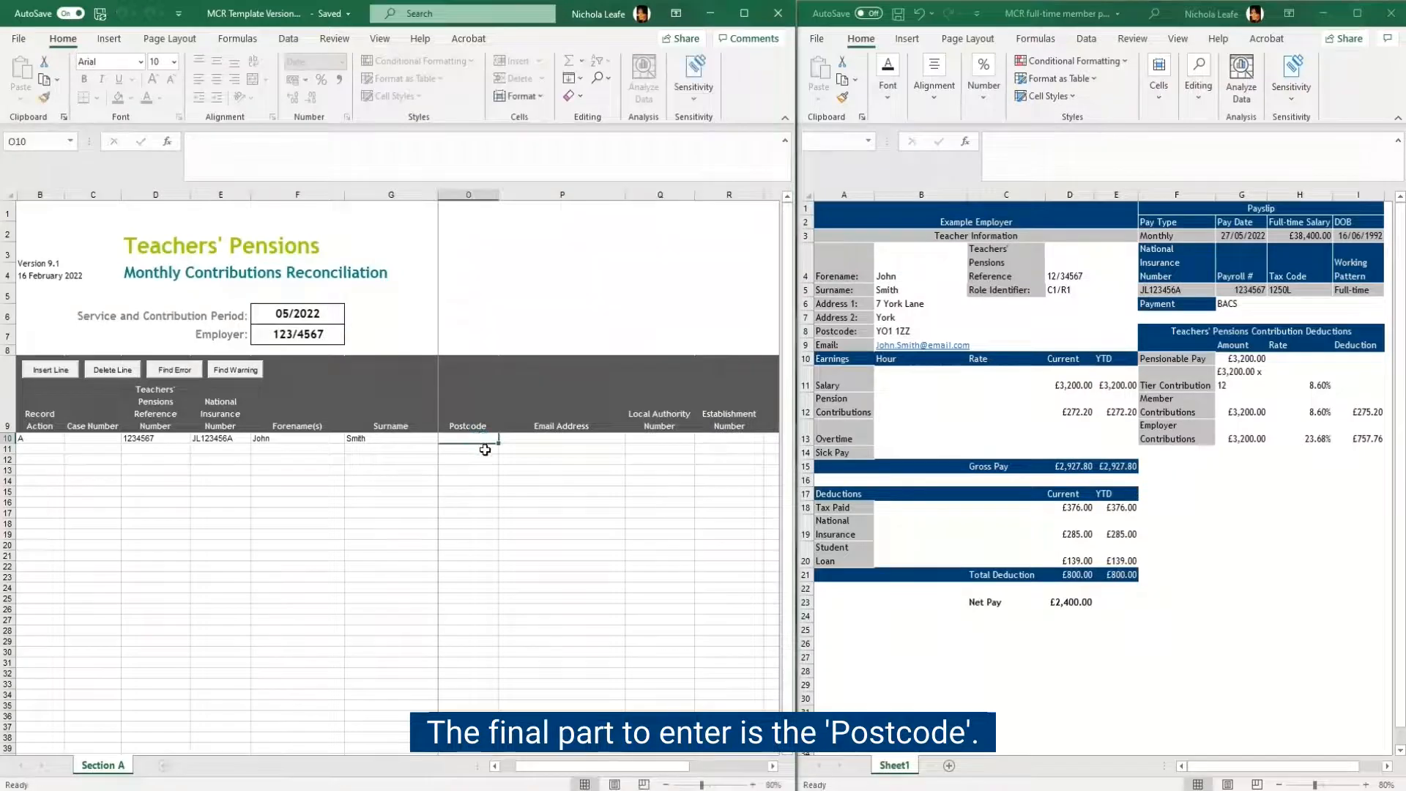
type("O1 ")
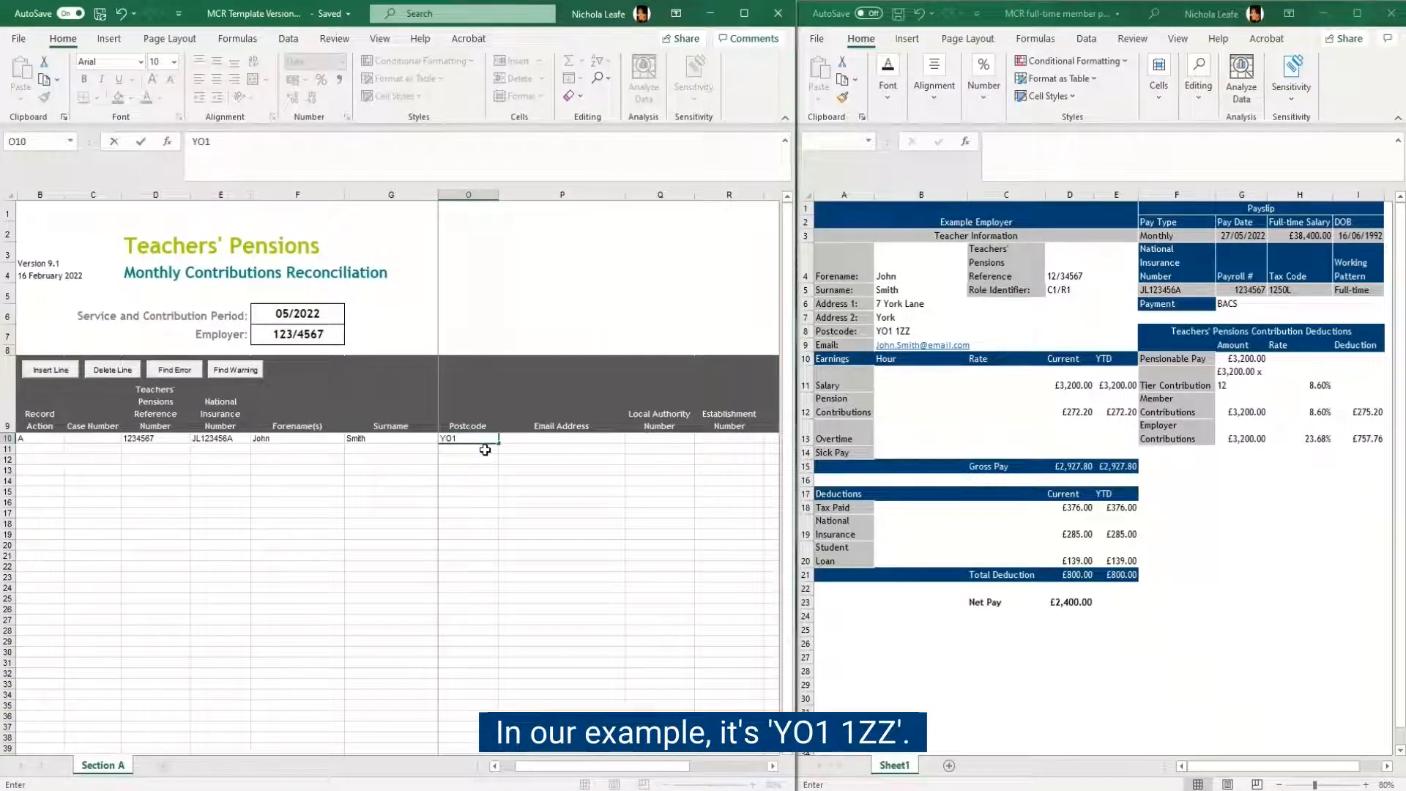
type("1ZZ")
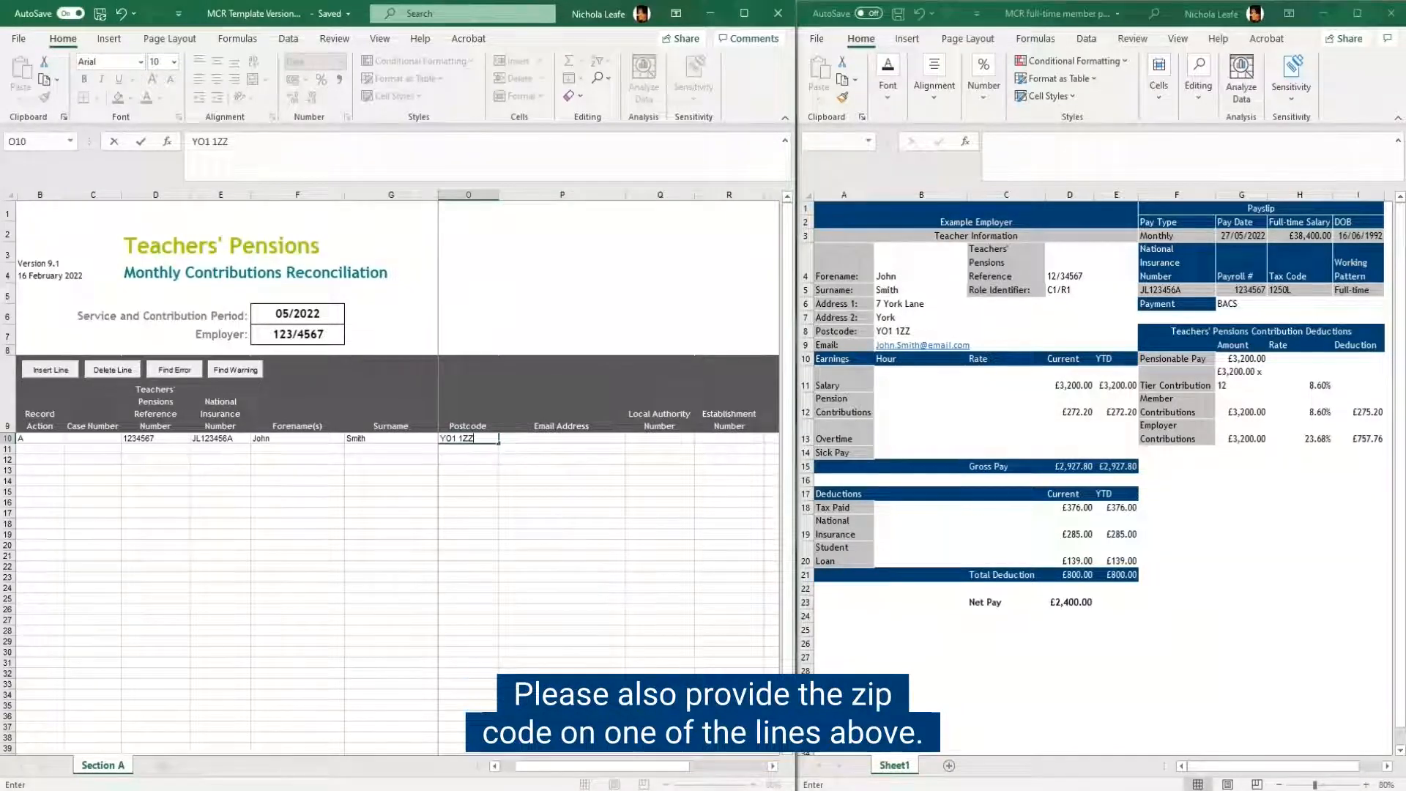
Step: Fill in the member's email address in row 10 from the payslip
left_click(542, 437)
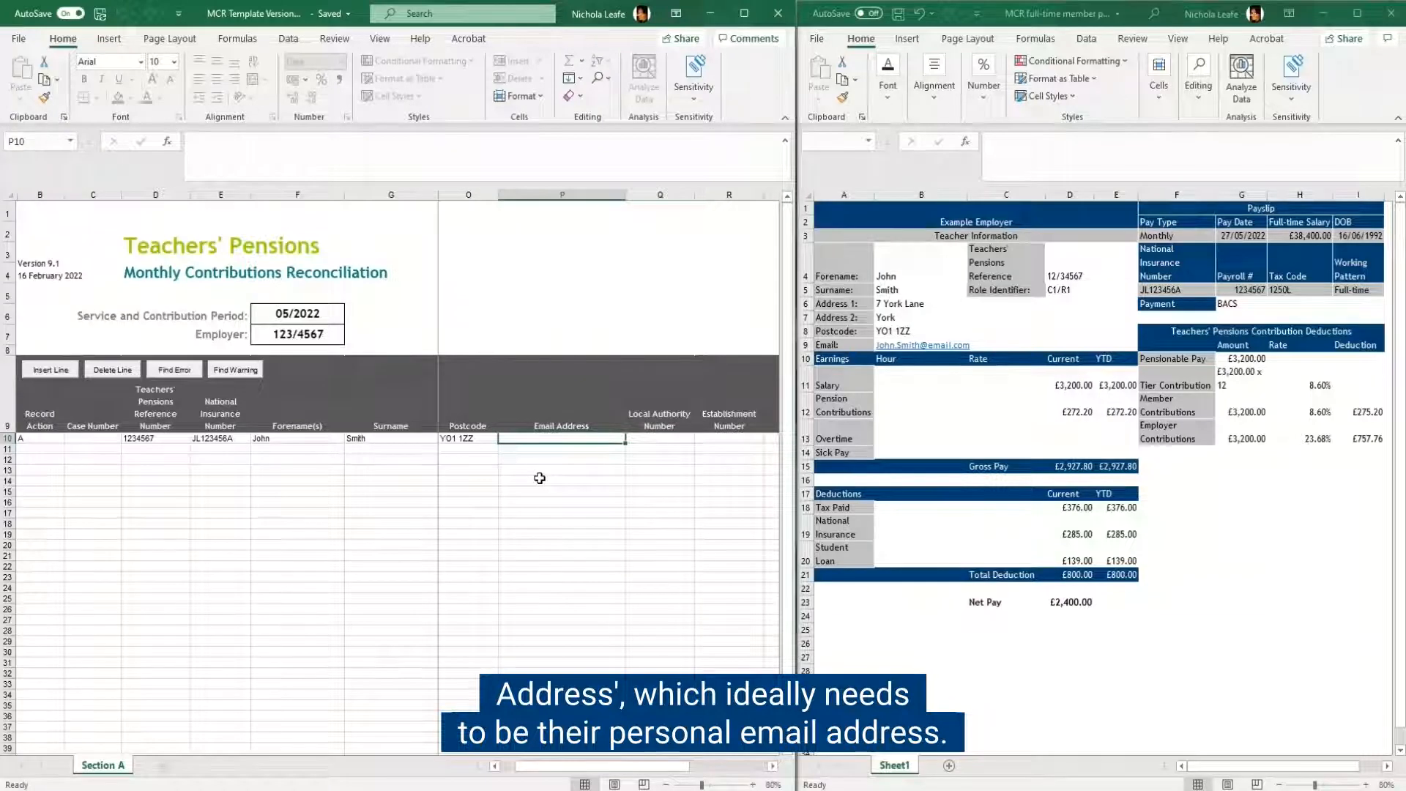
type("John")
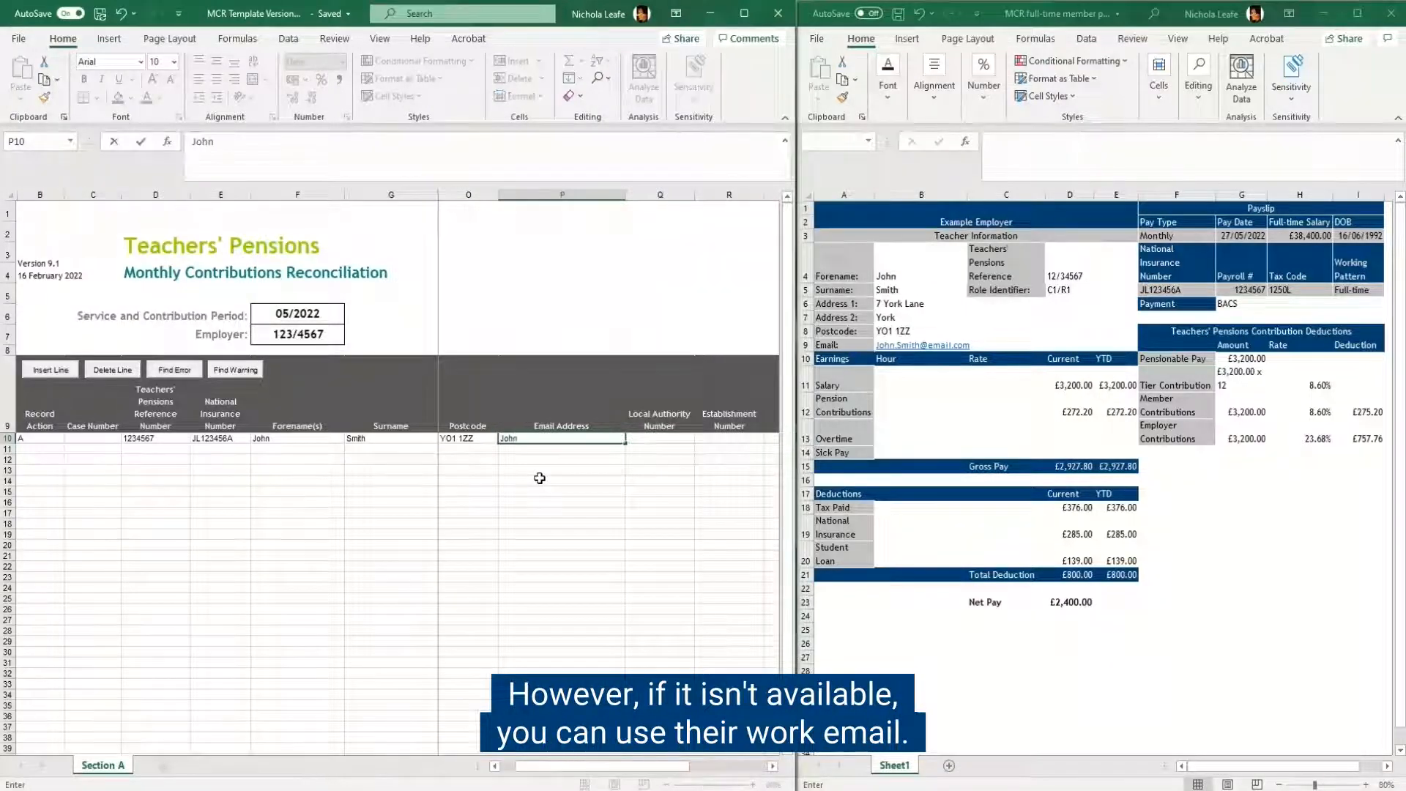
type(".Smith")
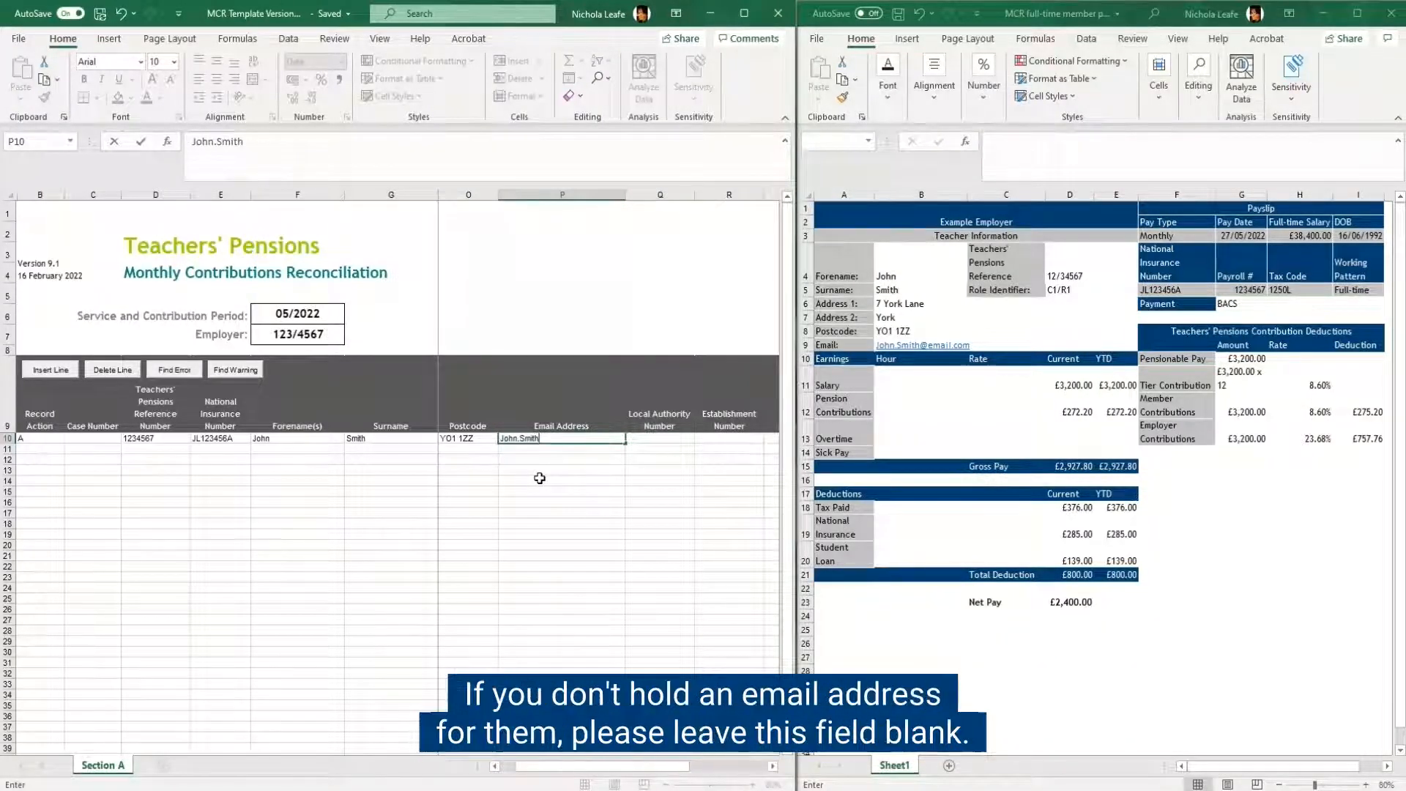
type("@email.c")
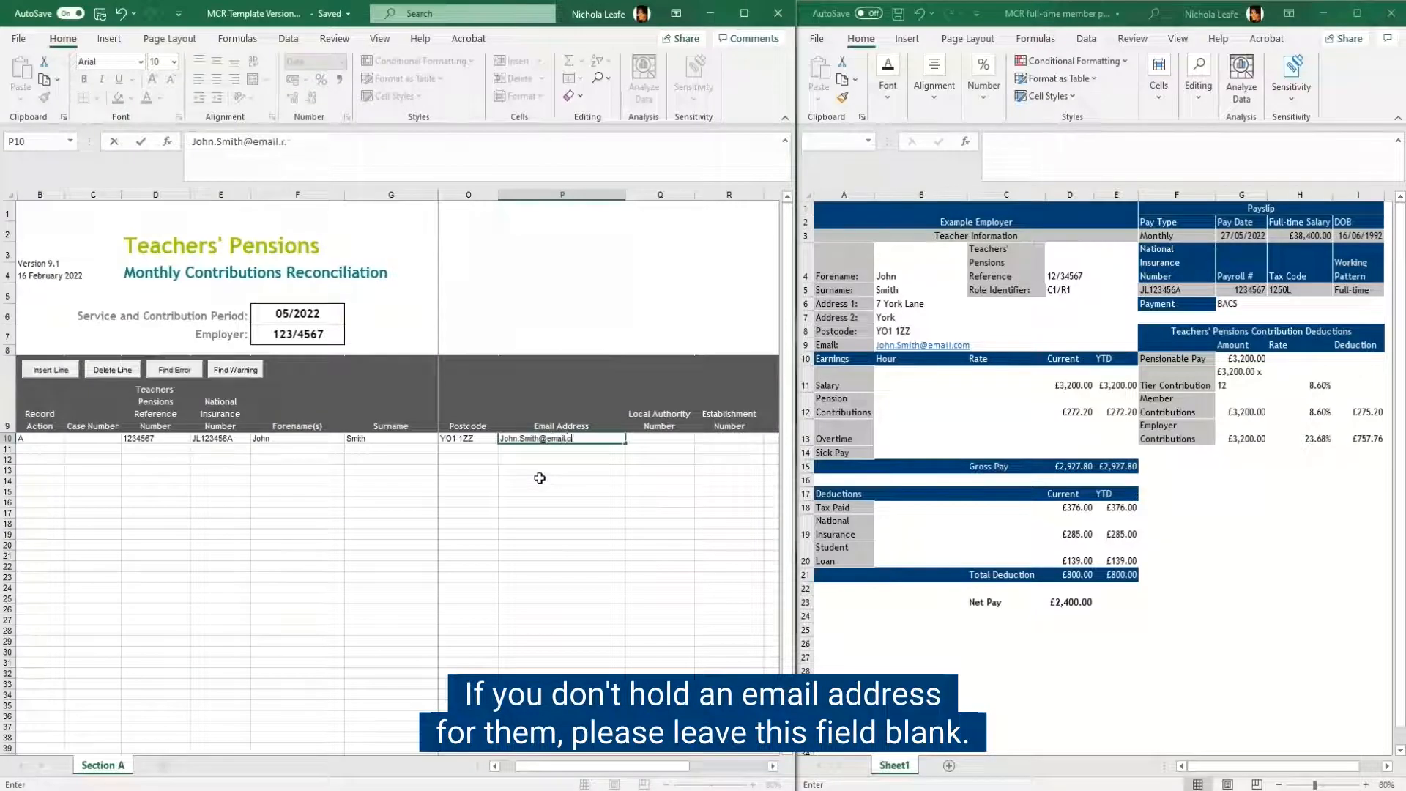
type("om")
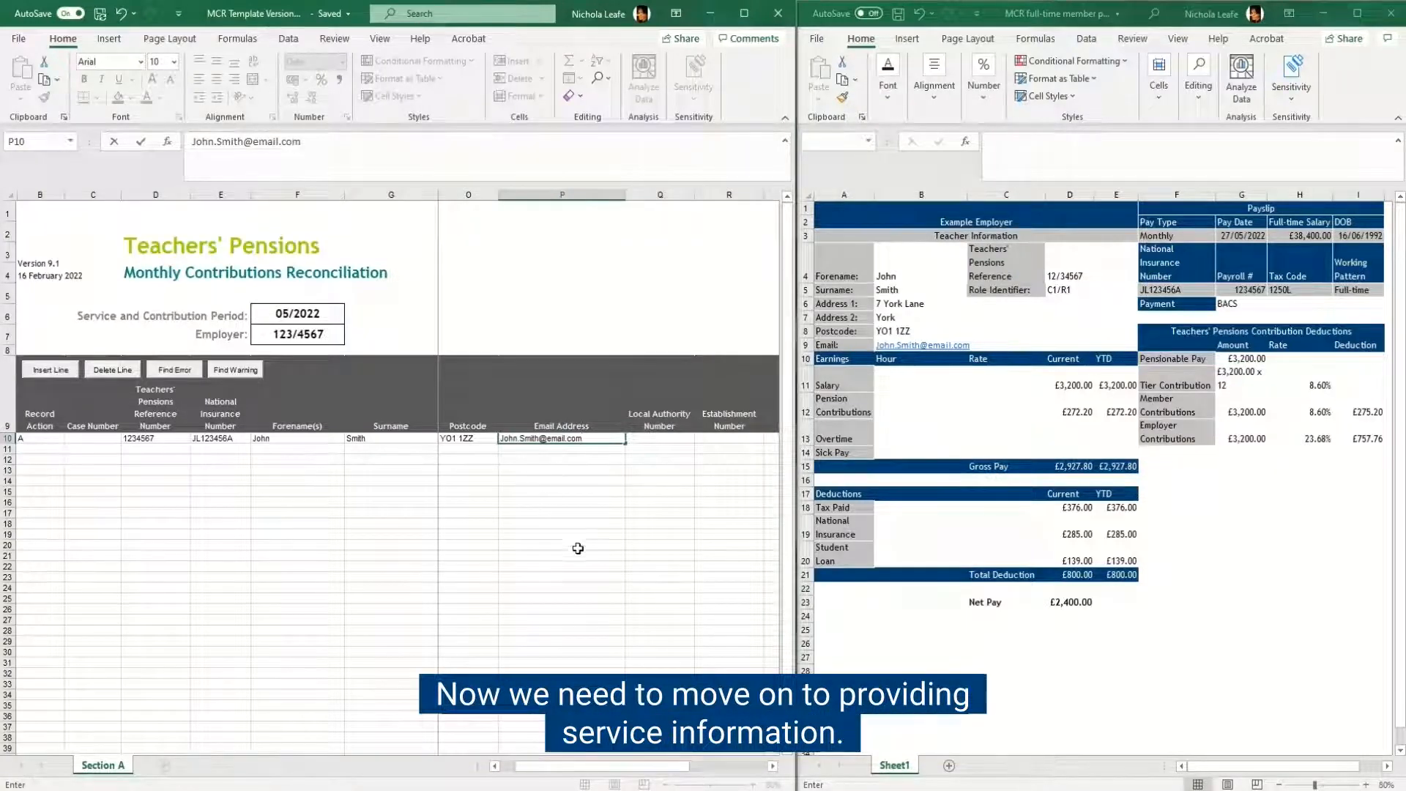
left_click(773, 768)
left_click(774, 768)
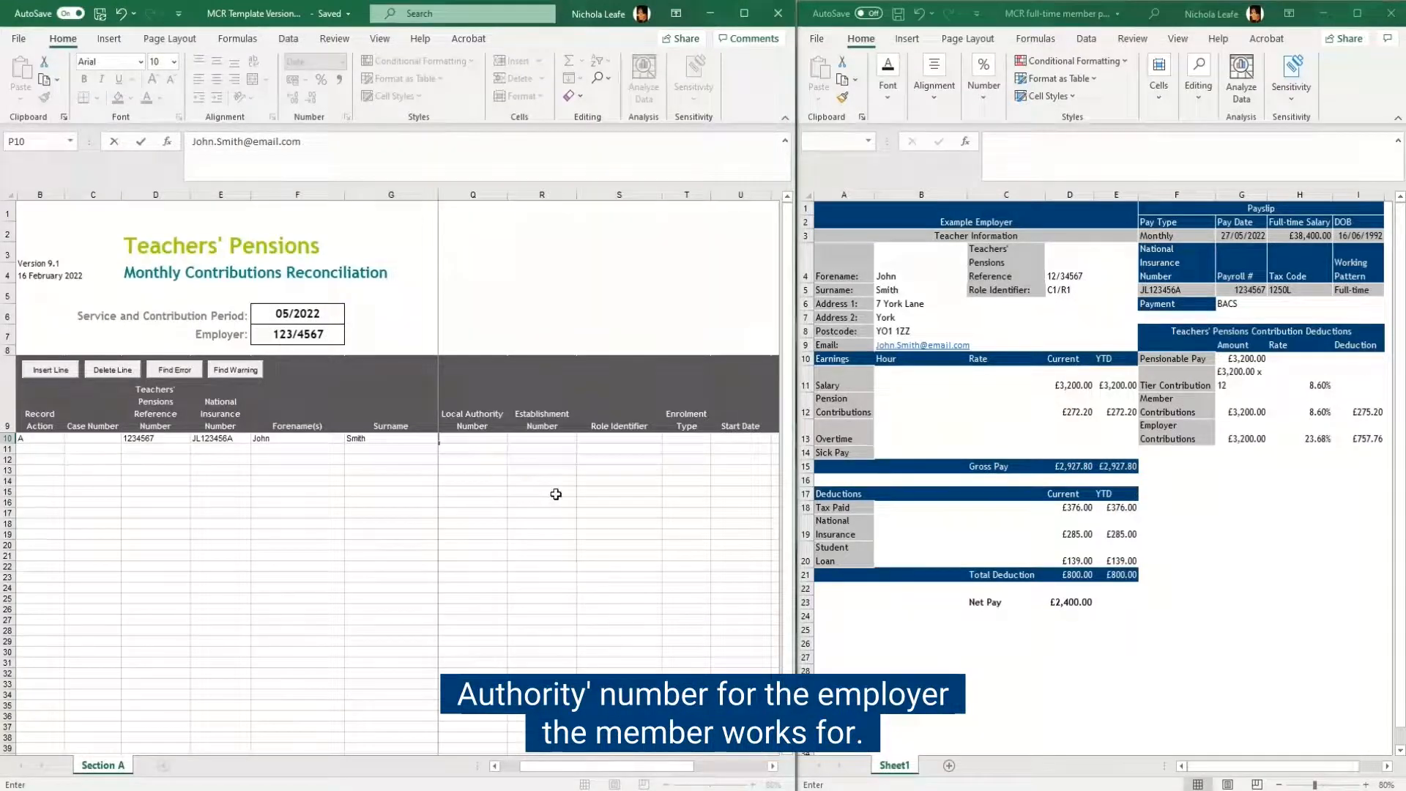
Step: Fill in row 10 with Local Authority Number 123 and Establishment Number 4567 for the member's employer
left_click(480, 445)
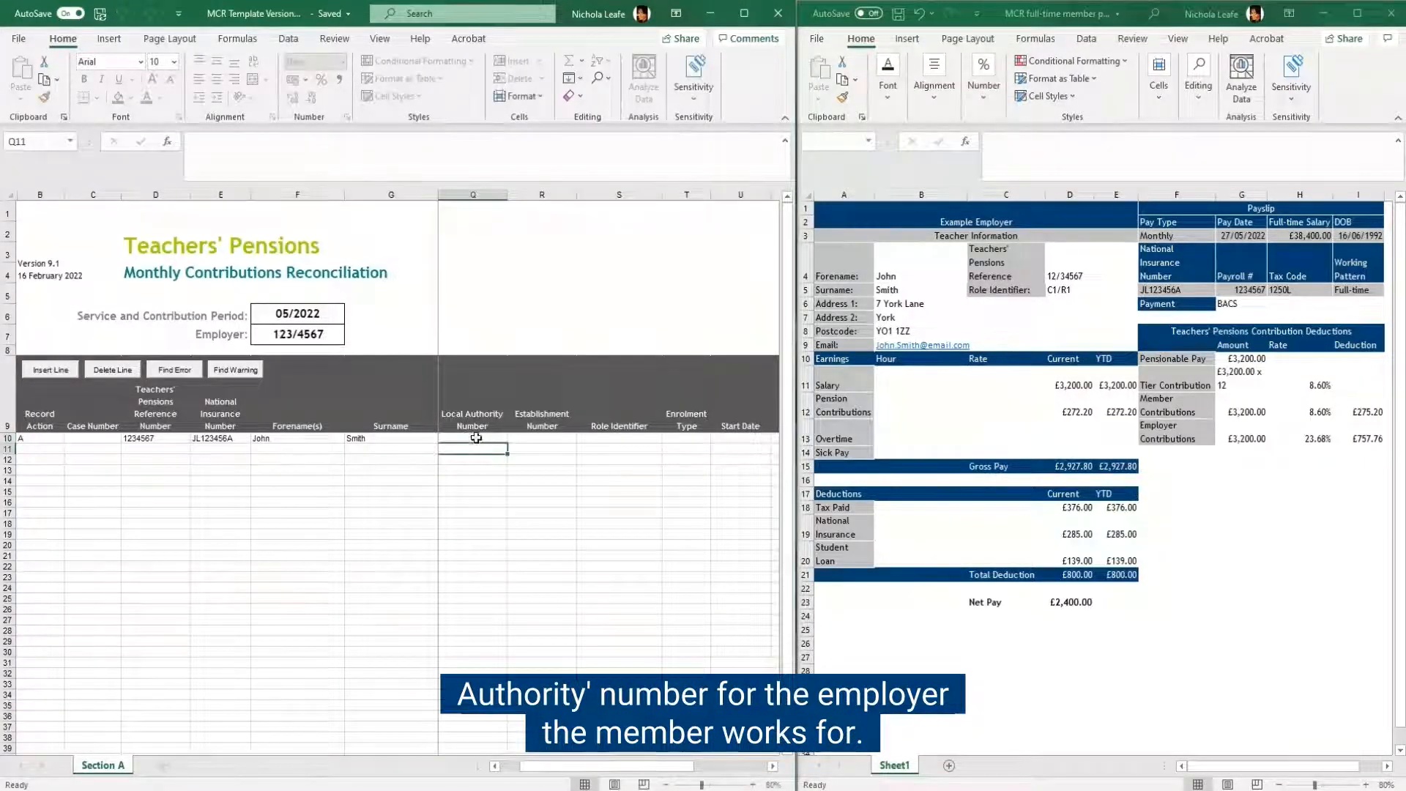
type("123")
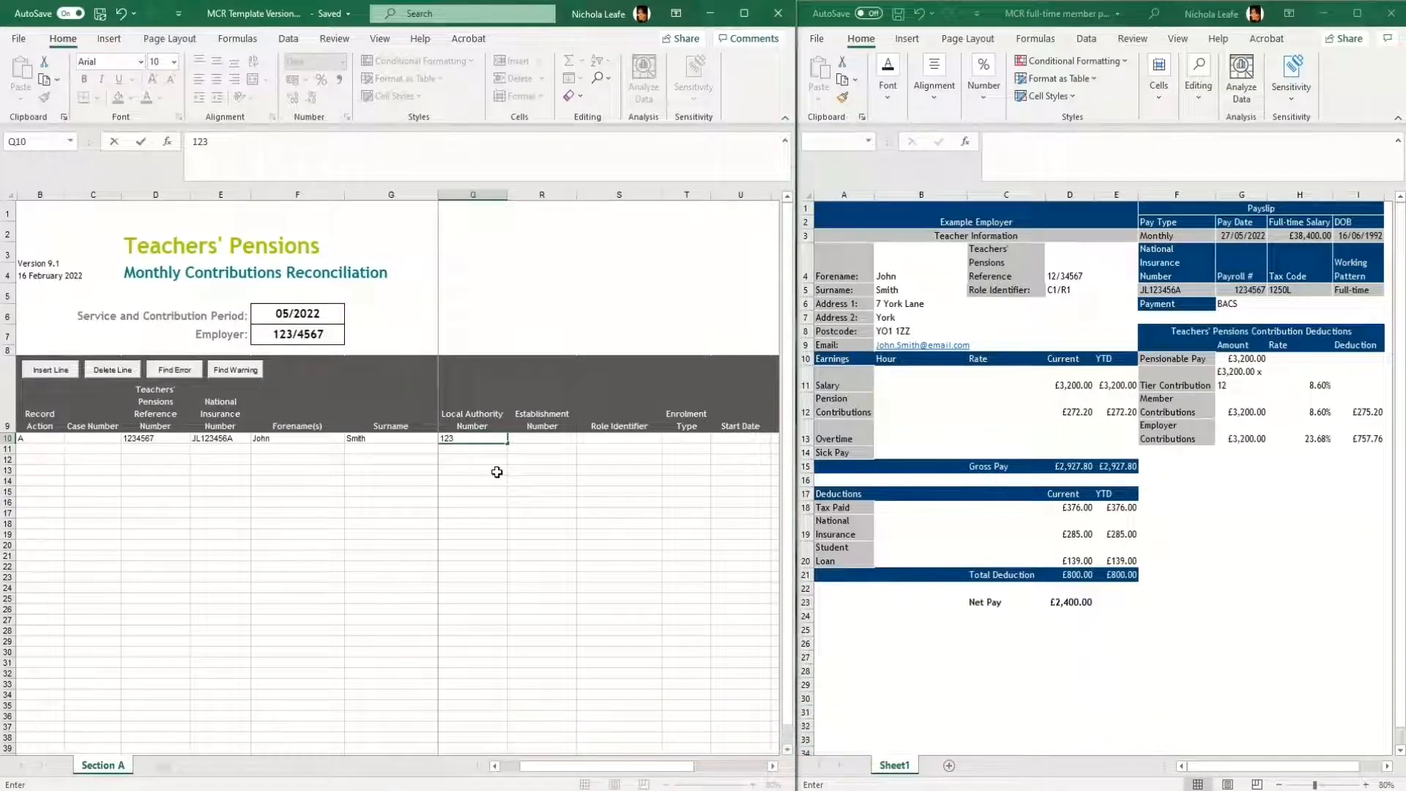
left_click(554, 438)
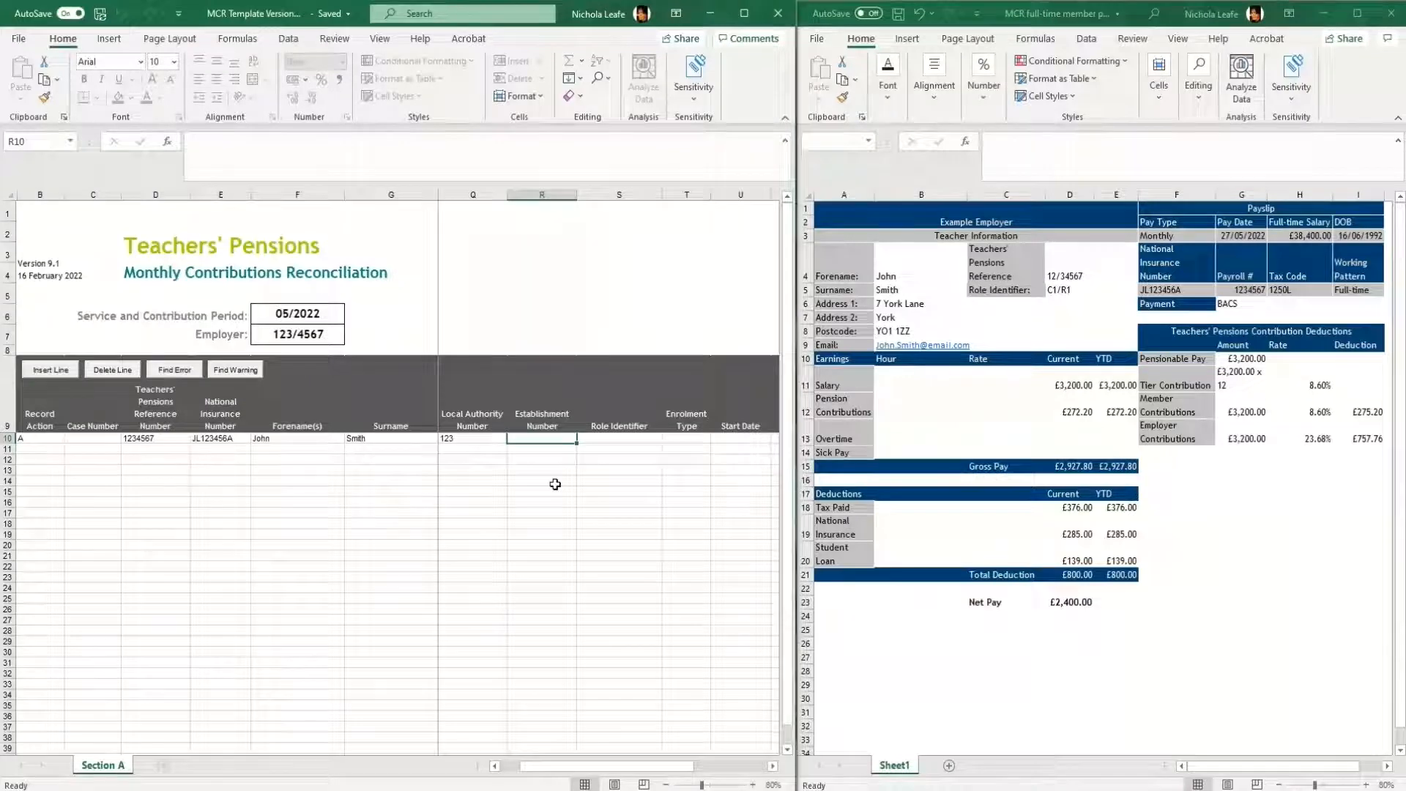
type("4567")
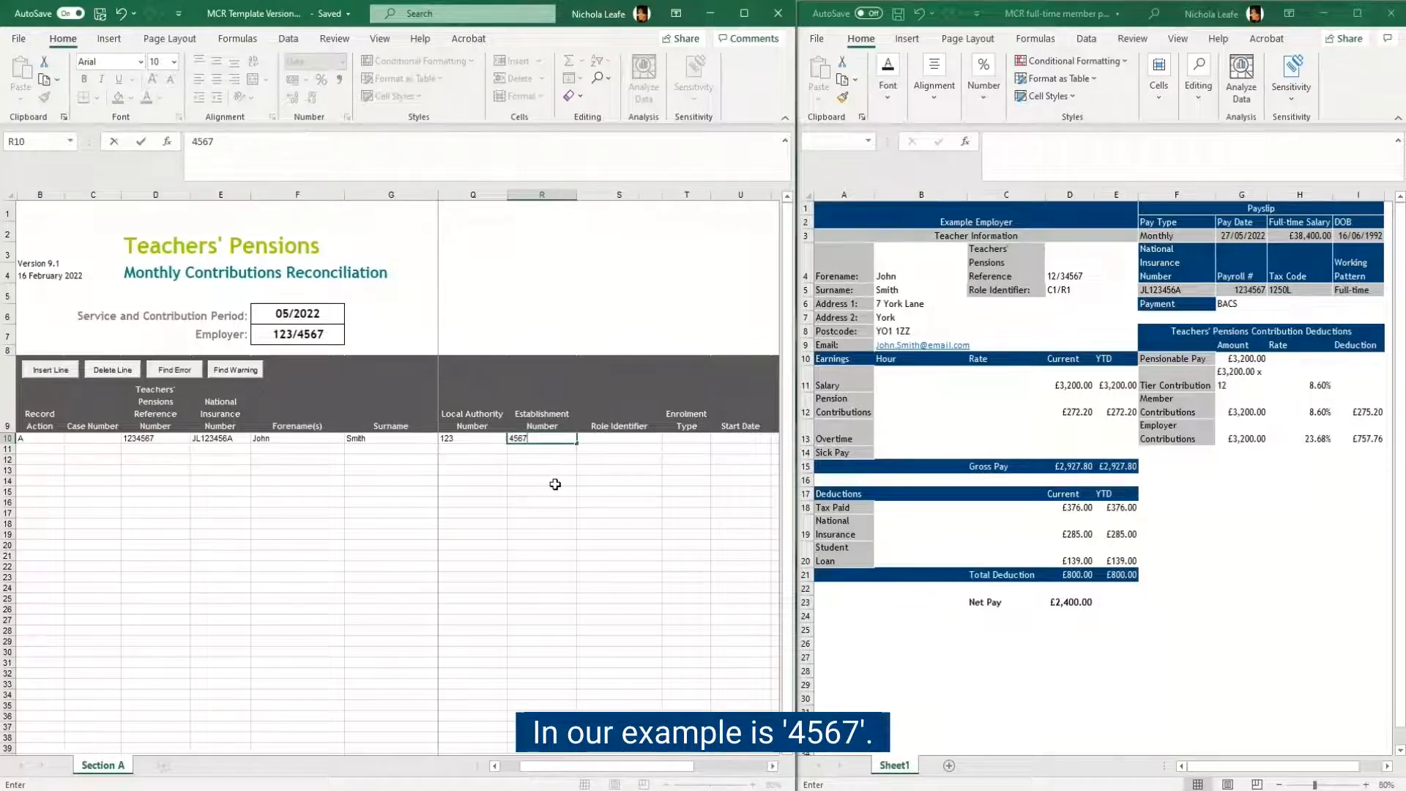
Step: Set the member's Role Identifier to C1/R1 as on the payslip and leave the Enrolment Type blank
left_click(631, 438)
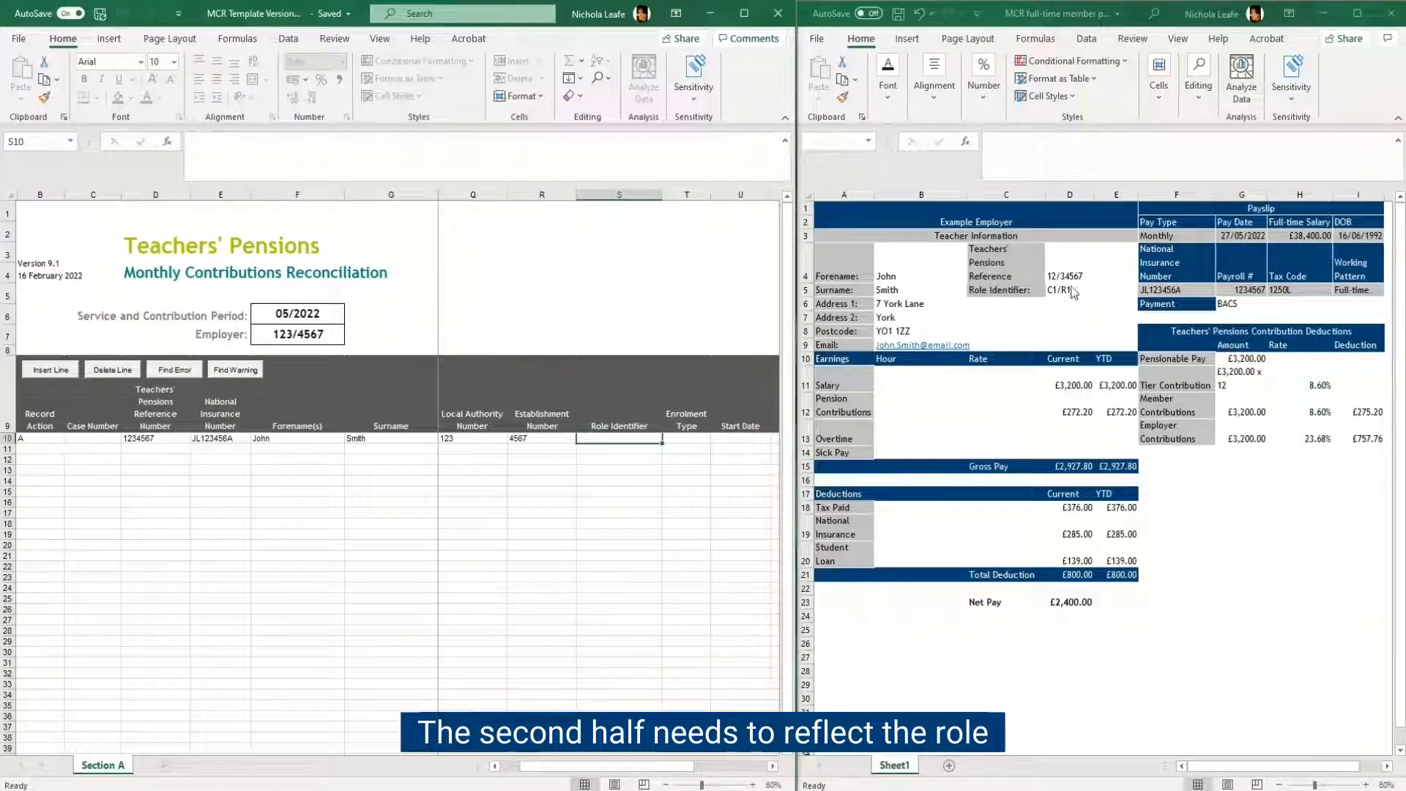
double_click(592, 438)
type("C1/R1")
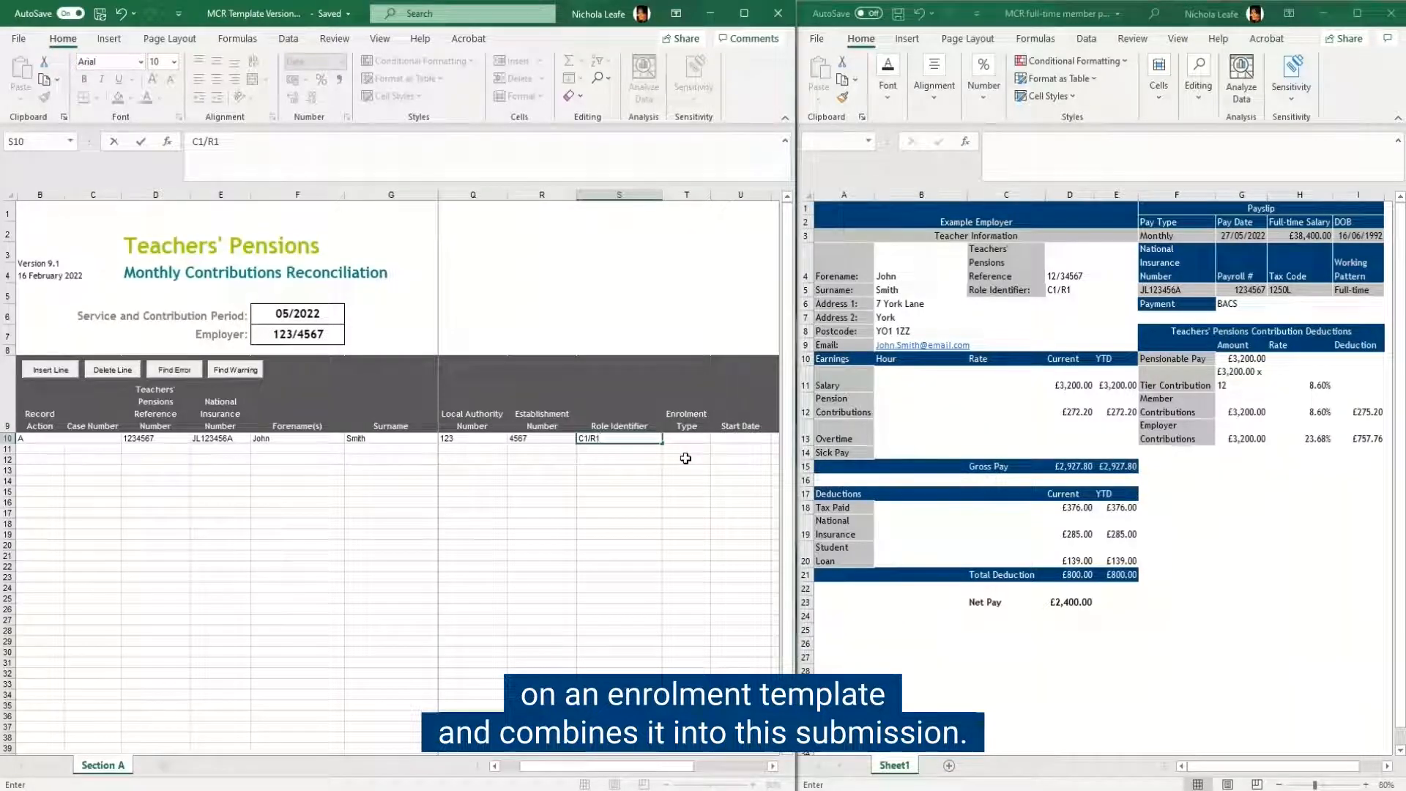
key("Tab")
key("Tab")
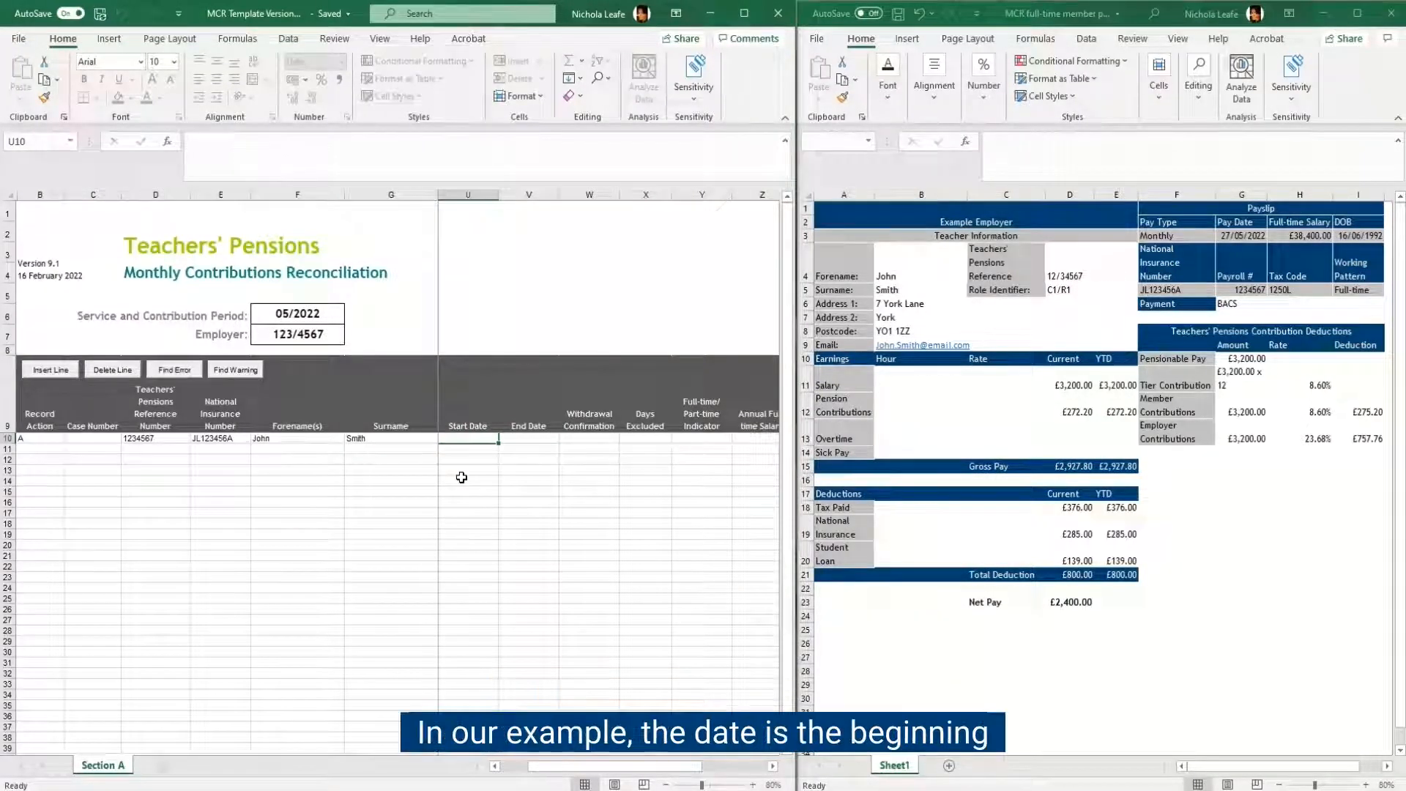
Step: Enter the member's Start Date as 01052022 and End Date as 31052022, without slashes
type("01052022")
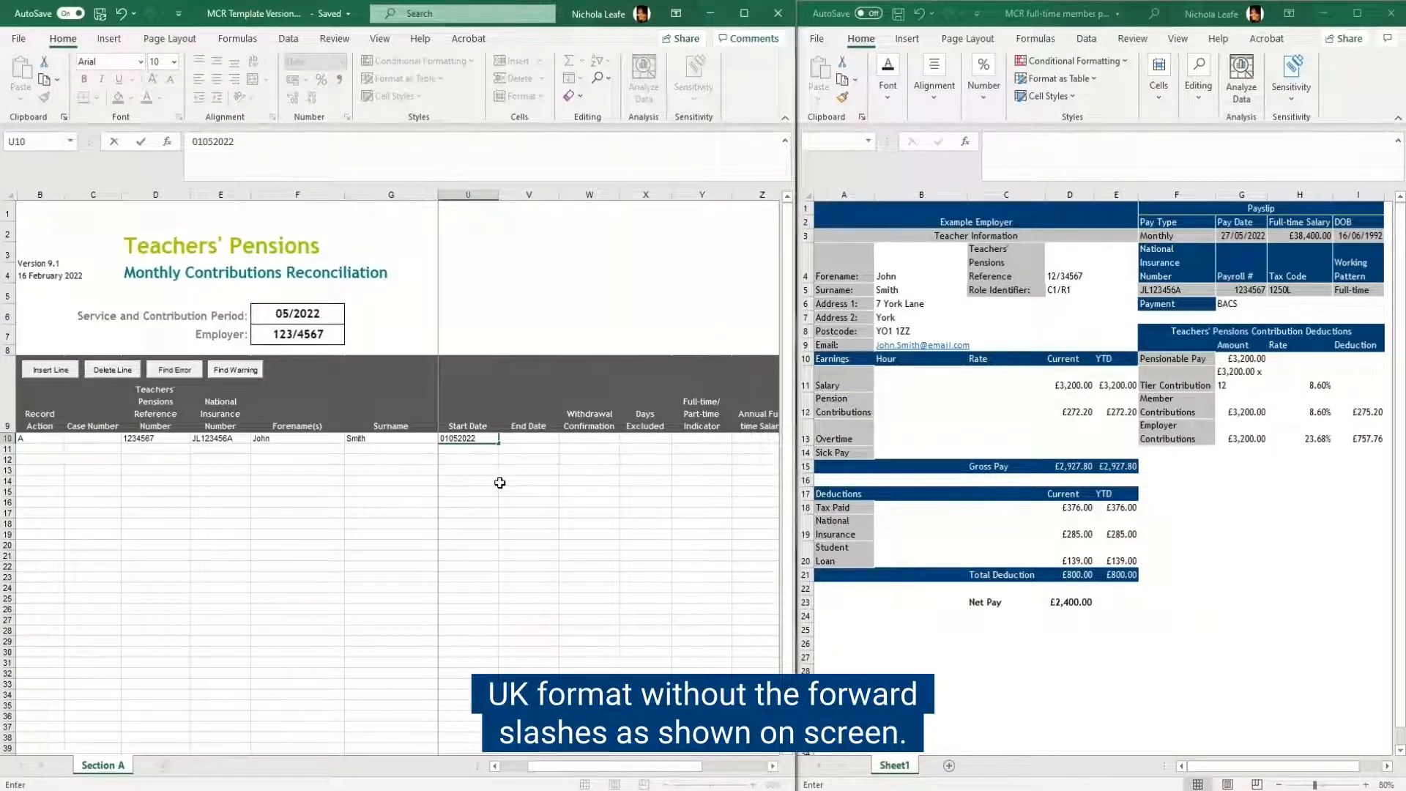
left_click(539, 438)
type("3")
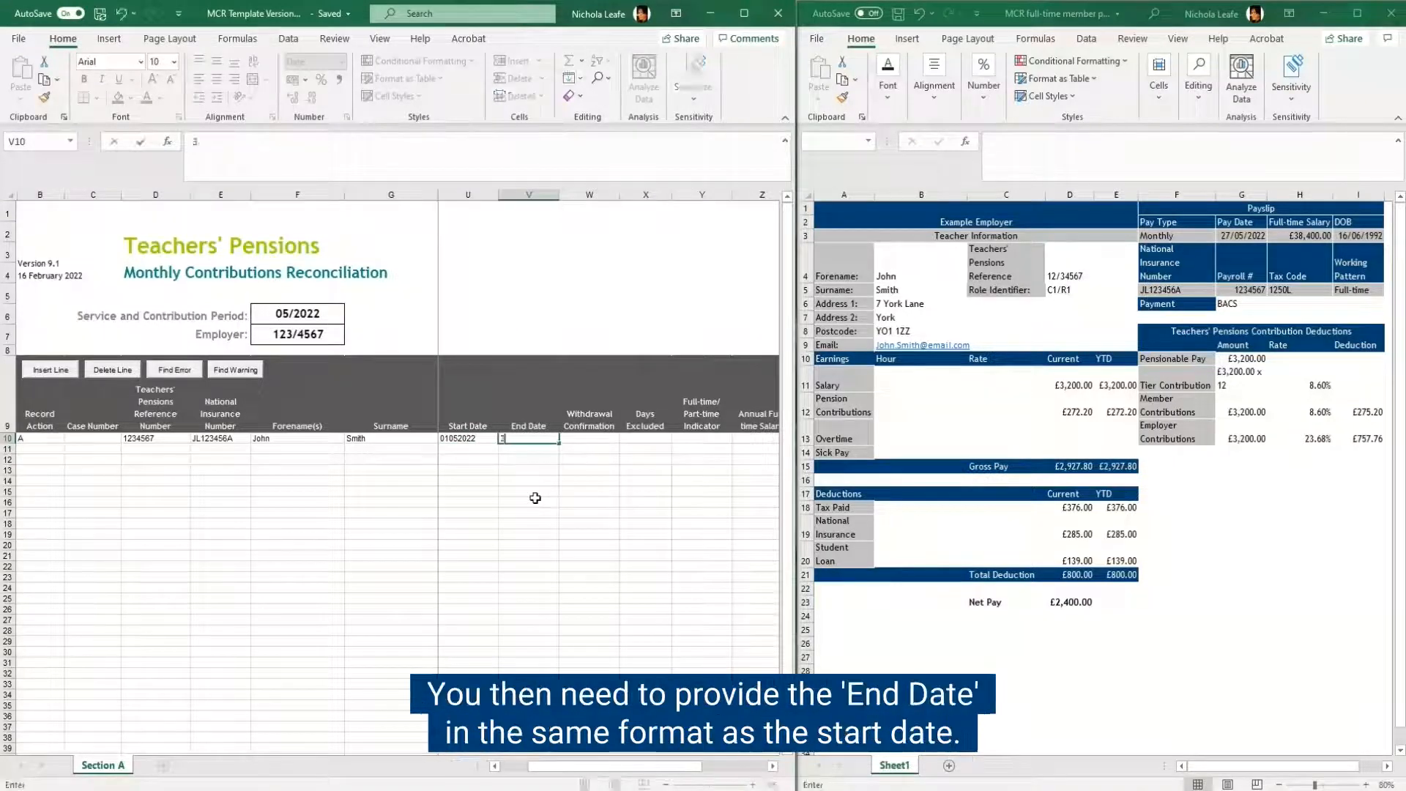
type("1052022")
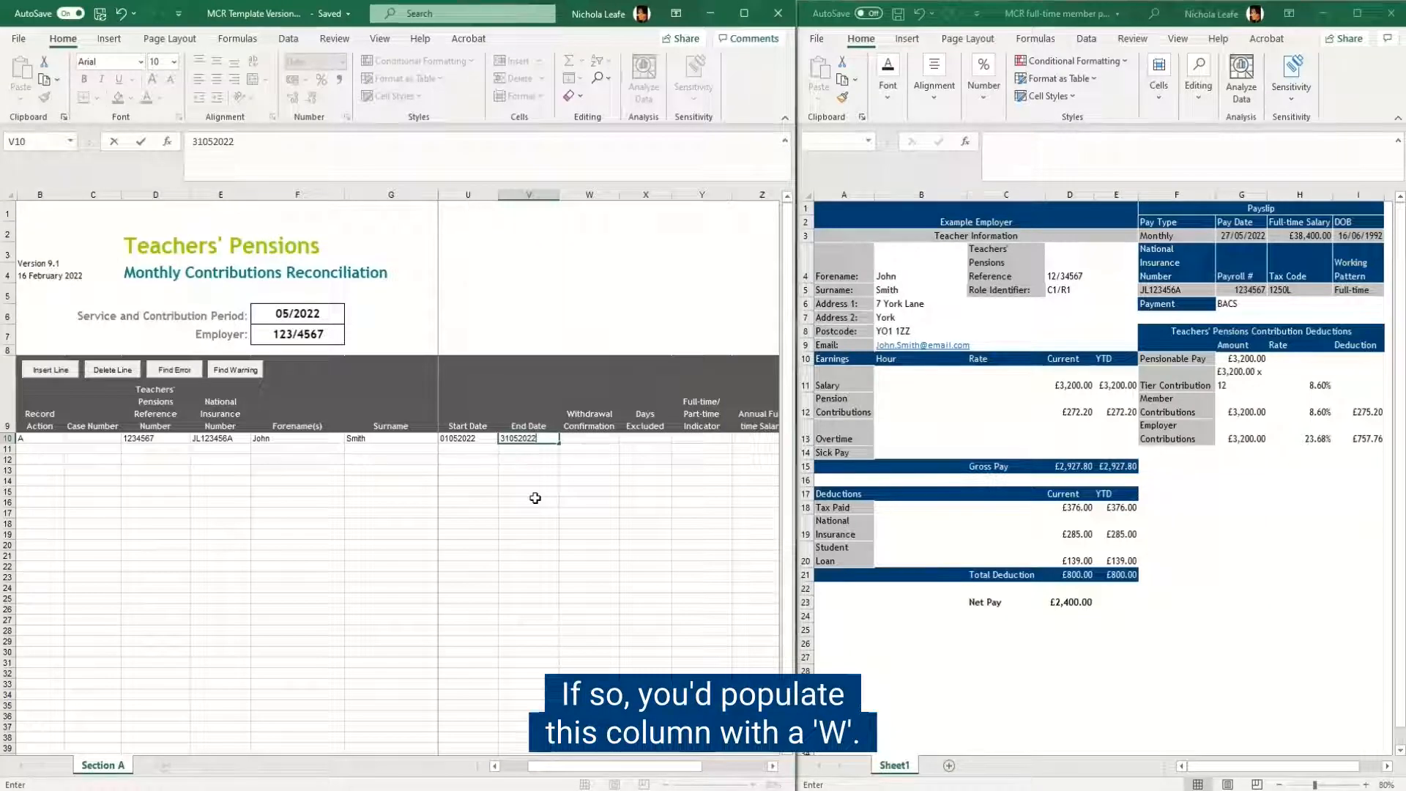
Step: Leave Withdrawal Confirmation and Days Excluded blank and set the member's Full-time/Part-time Indicator to FT
scroll(535, 497, "right", 3)
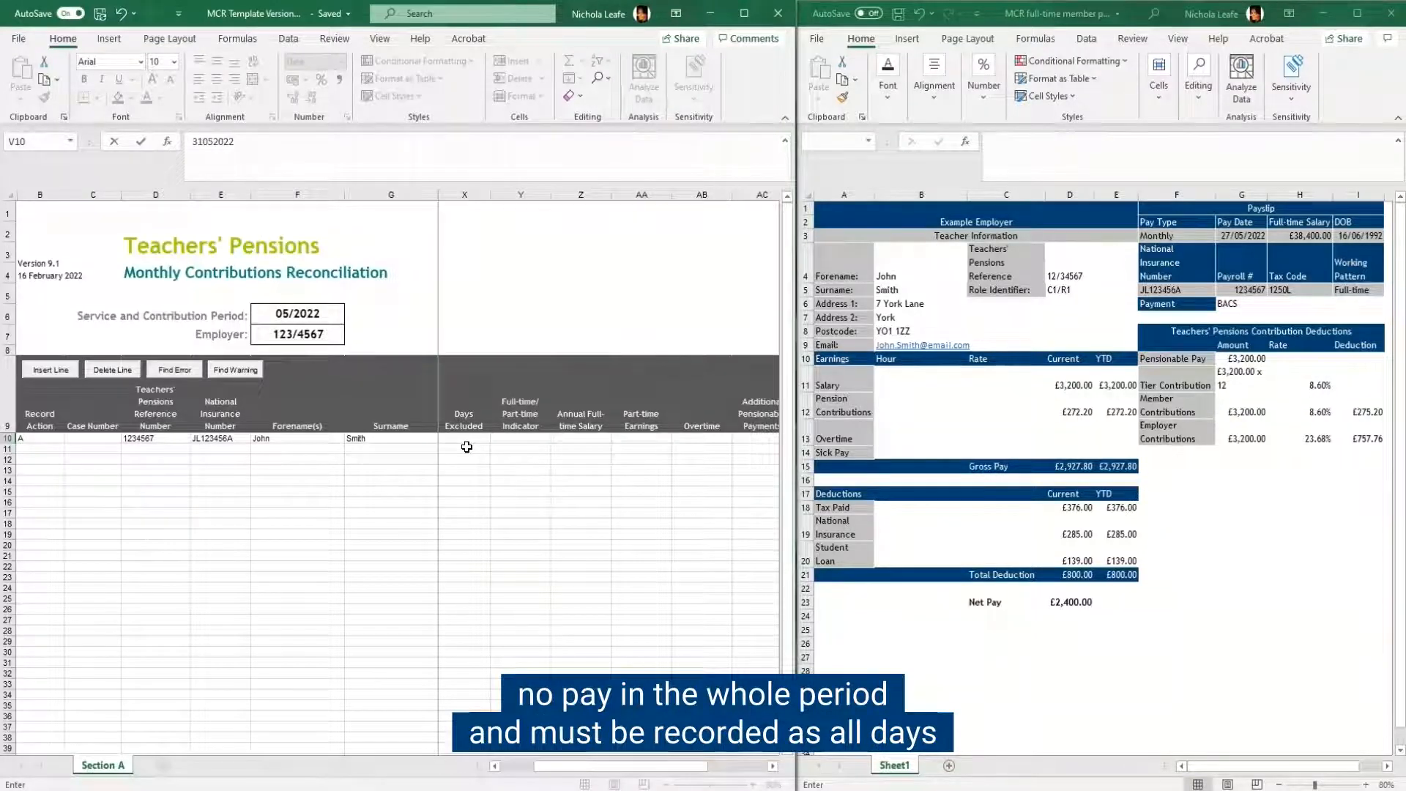
left_click(521, 437)
left_click(555, 439)
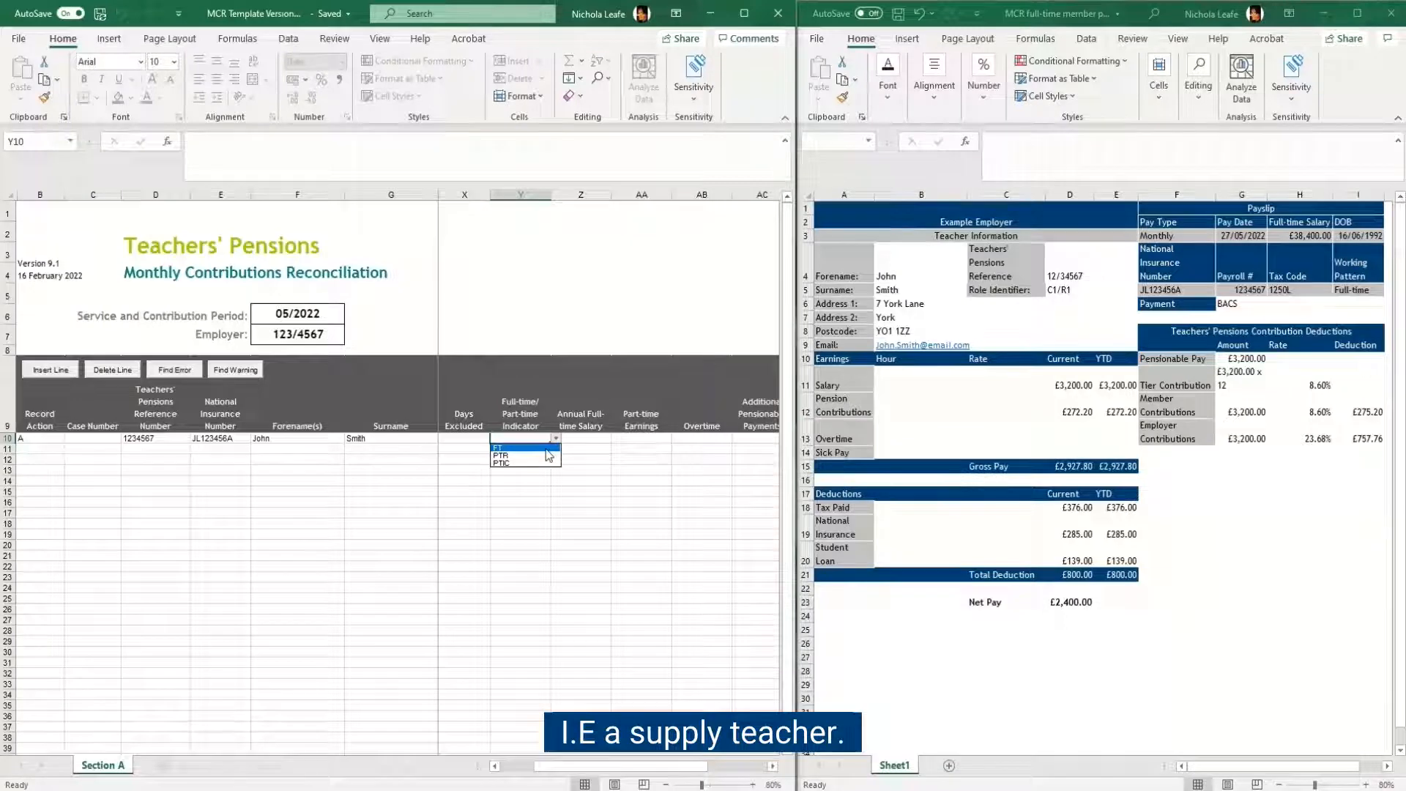
left_click(546, 448)
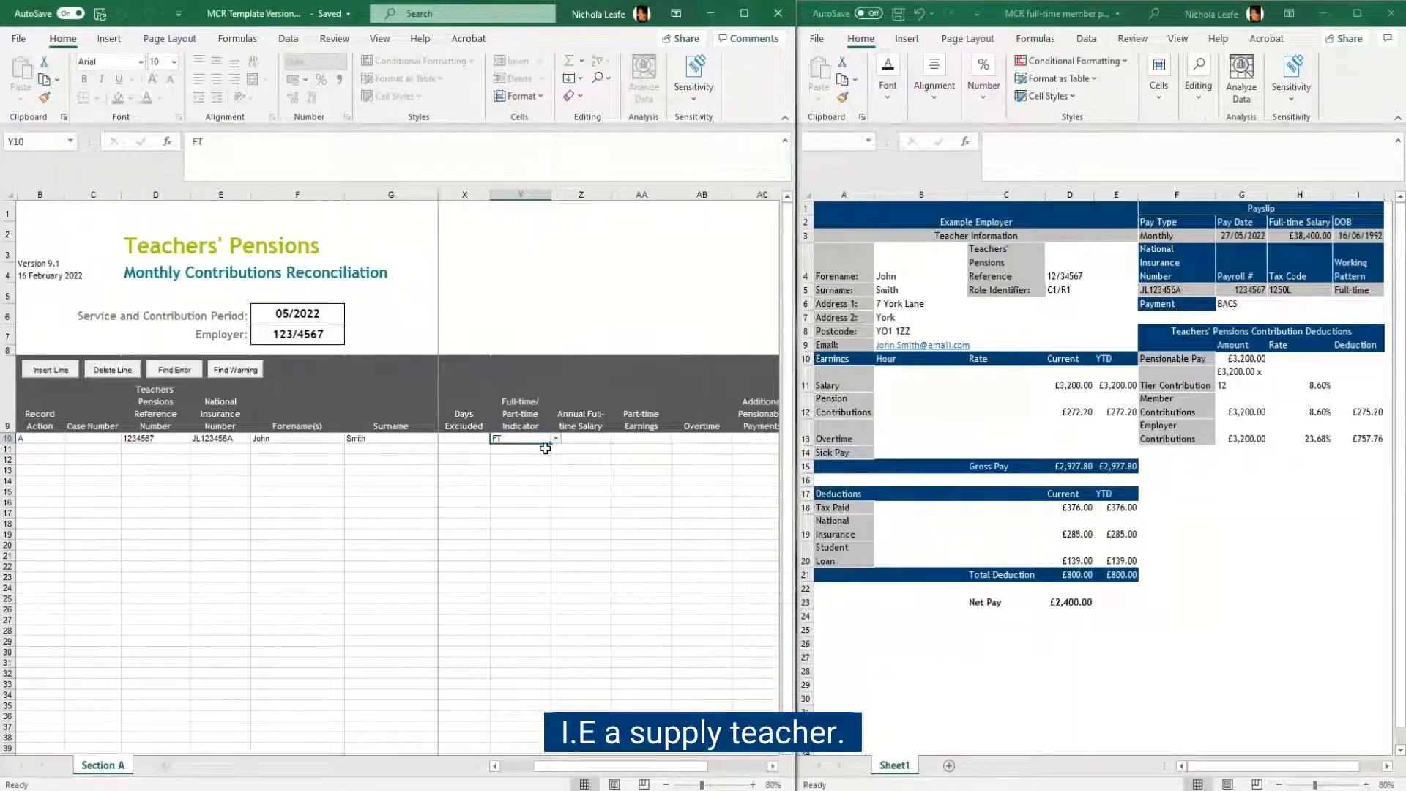
Step: Enter the member's Annual Full-time Salary as 38400 from the payslip
key("Tab")
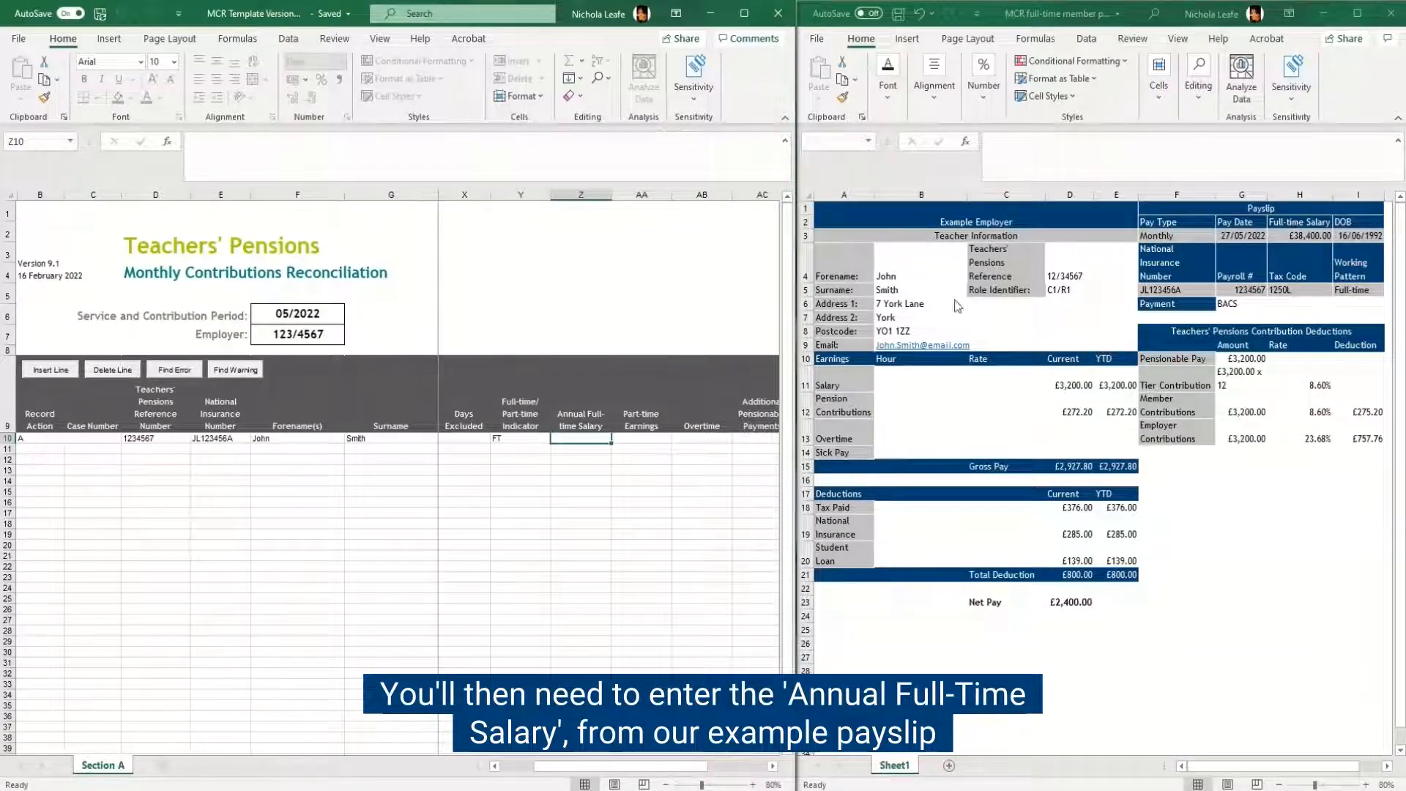
type("38")
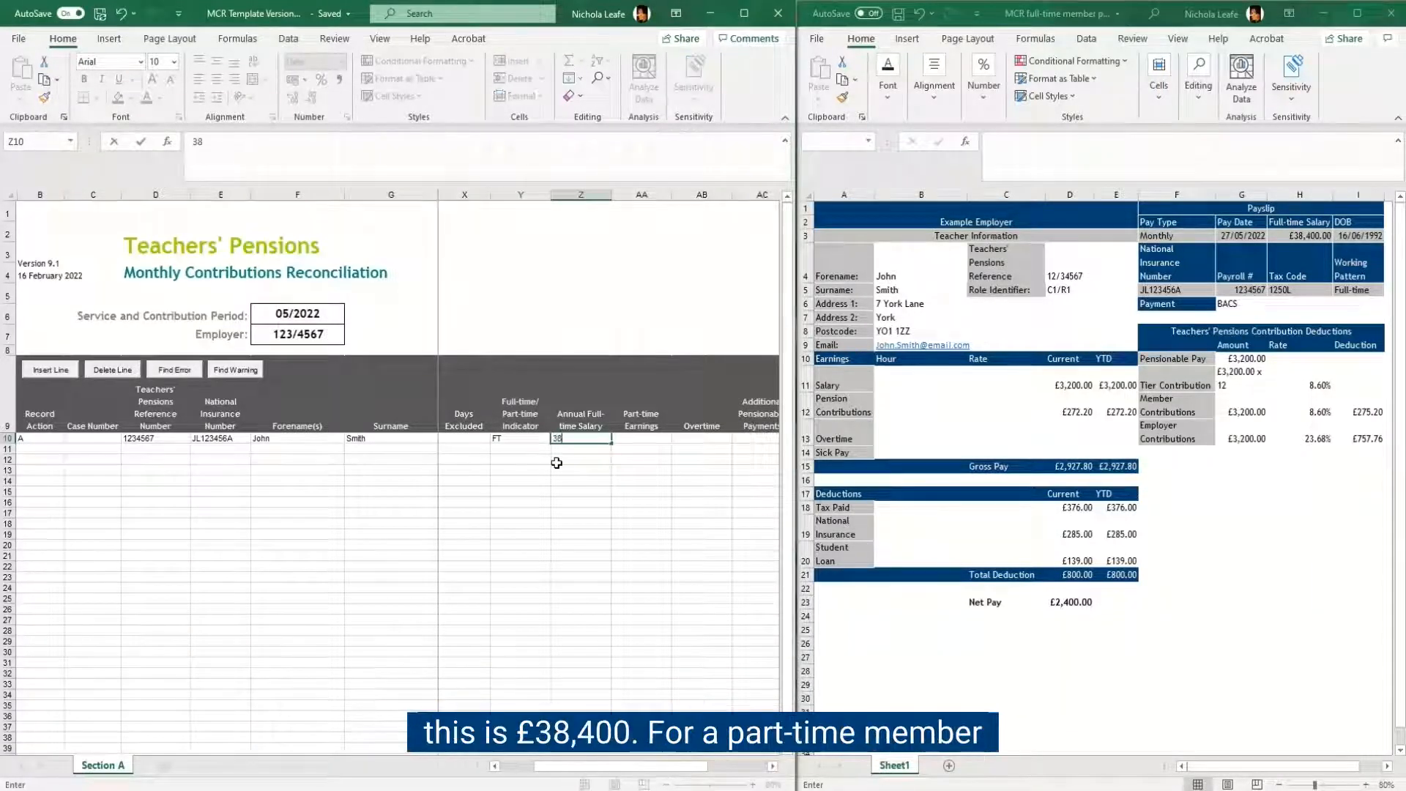
type("400")
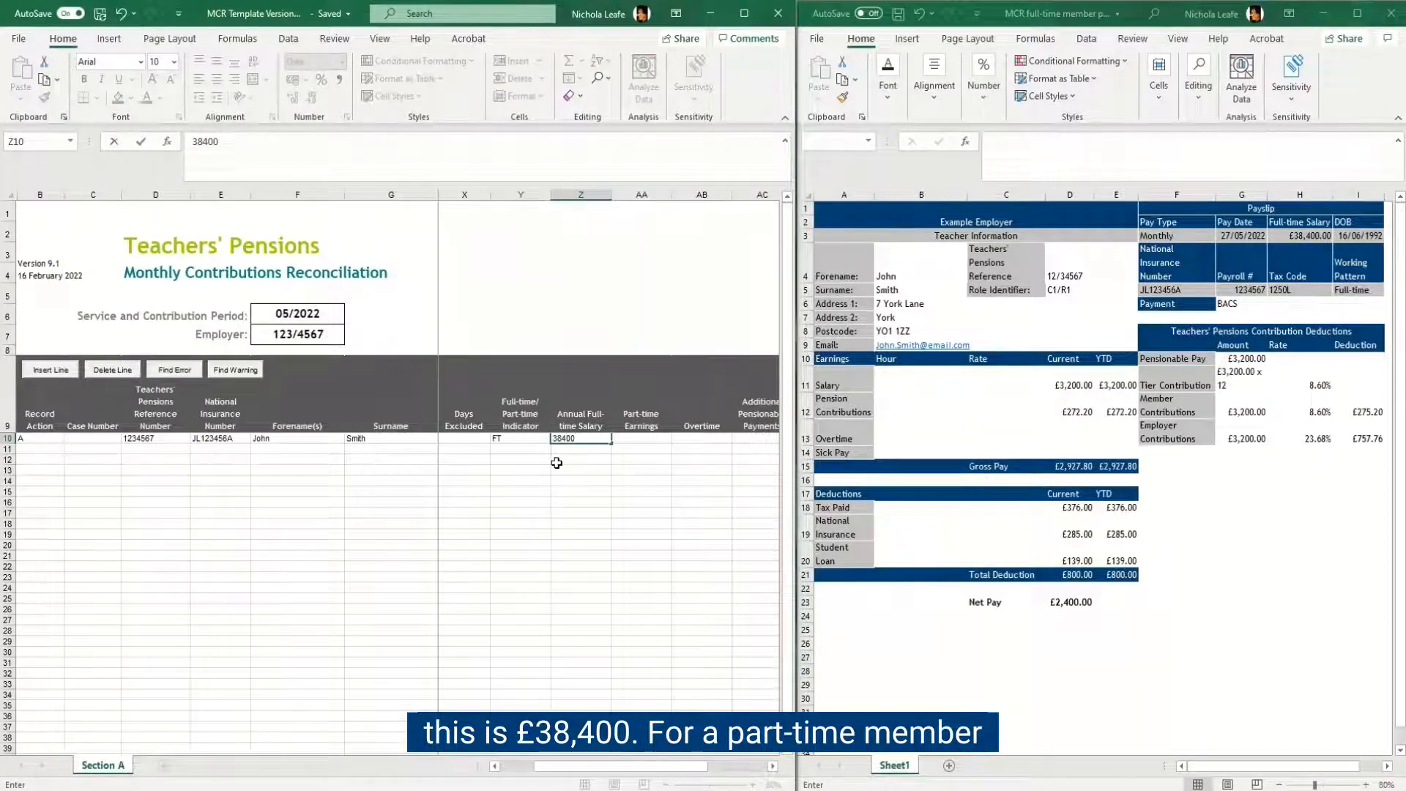
key("Tab")
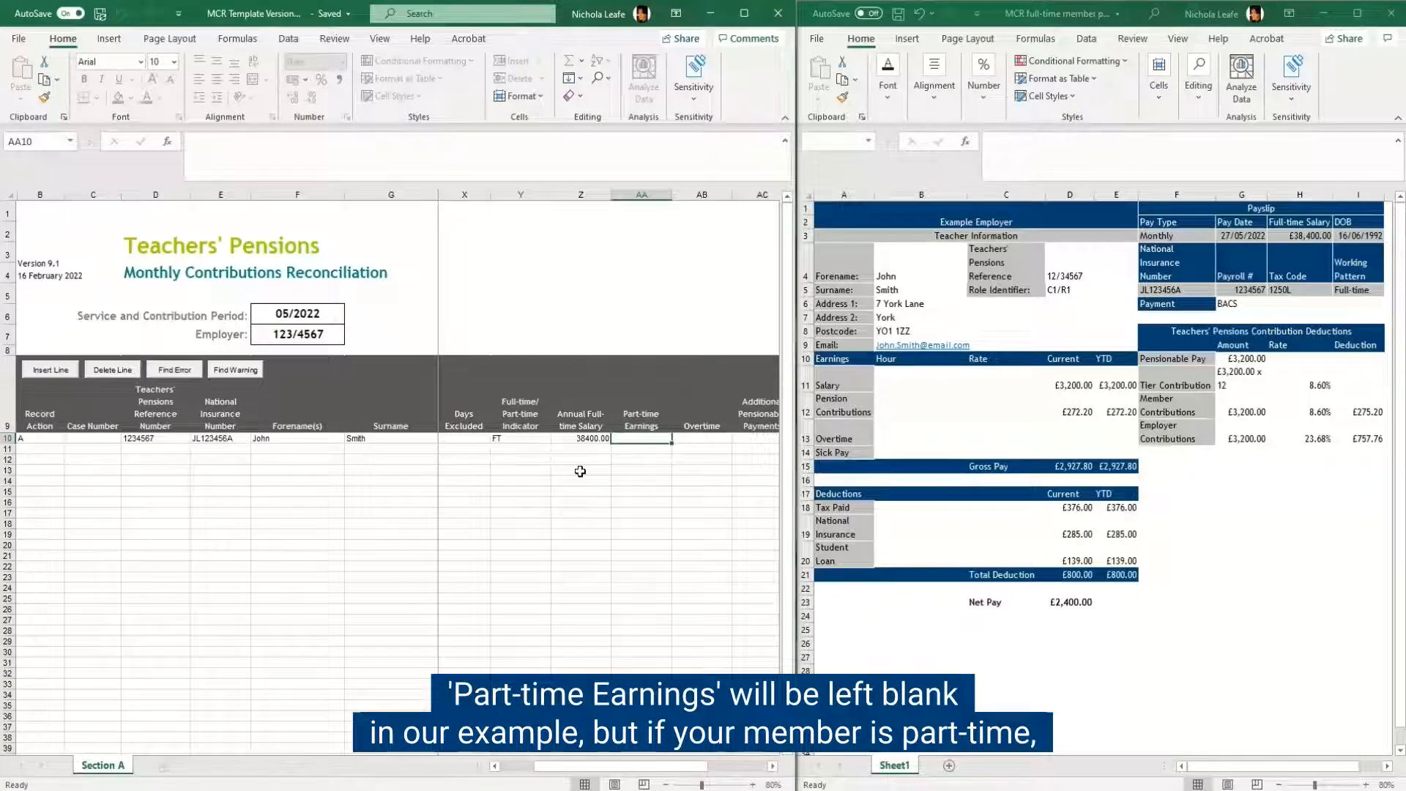
Step: Leave the columns from Part-time Earnings to Contribution Calculation date blank and set Actual Pensionable Pay in the Pay Period to 3200
left_click(772, 766)
left_click(772, 766)
left_click(772, 765)
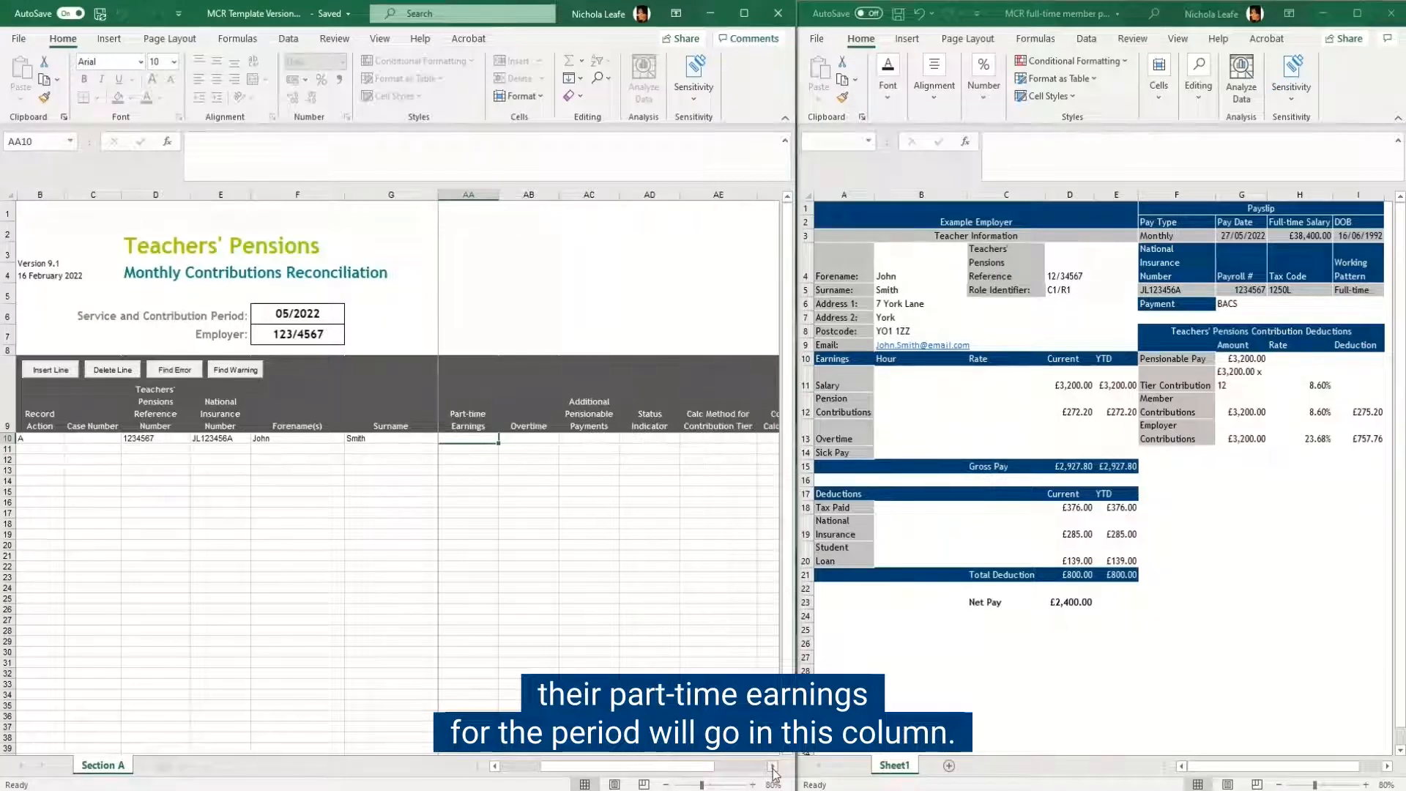
left_click(772, 766)
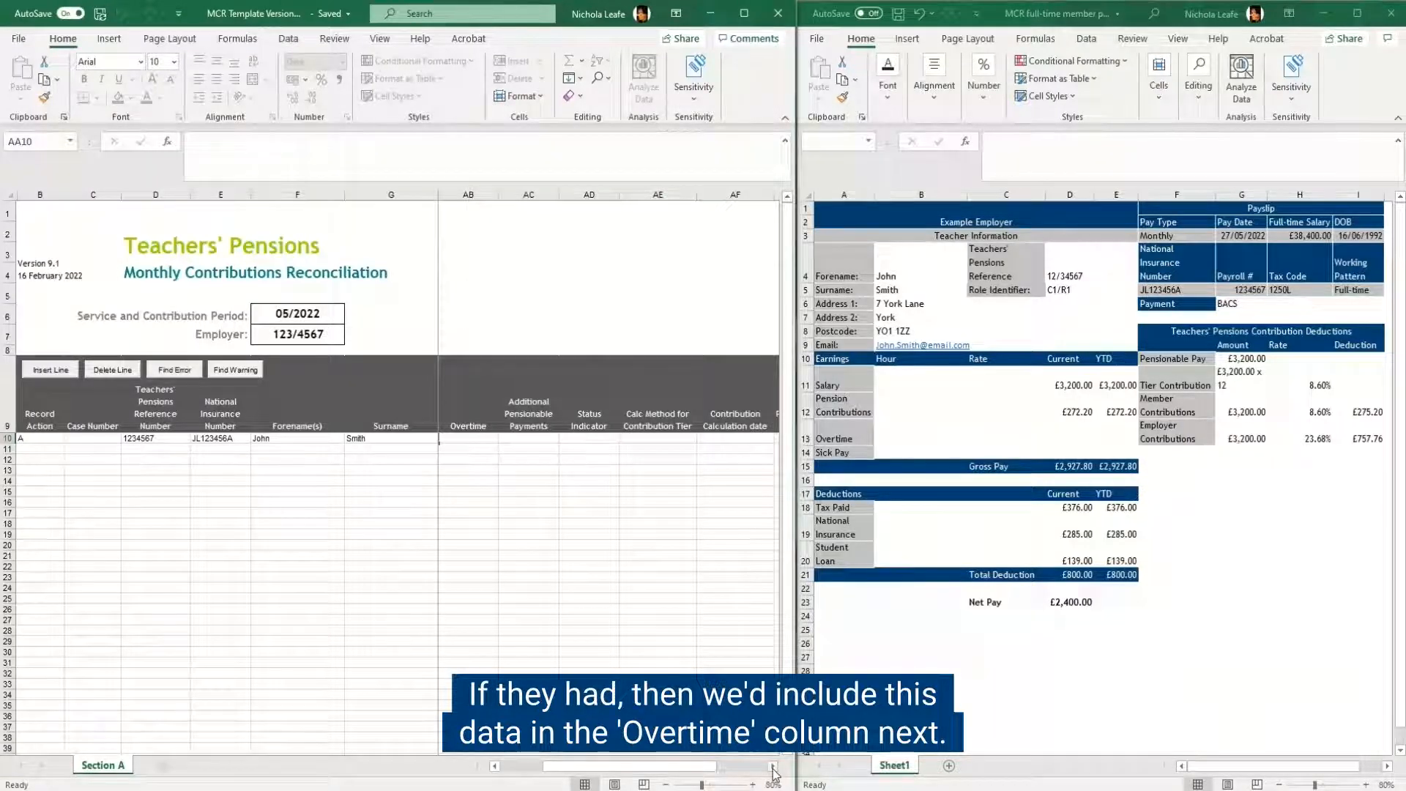
left_click(772, 766)
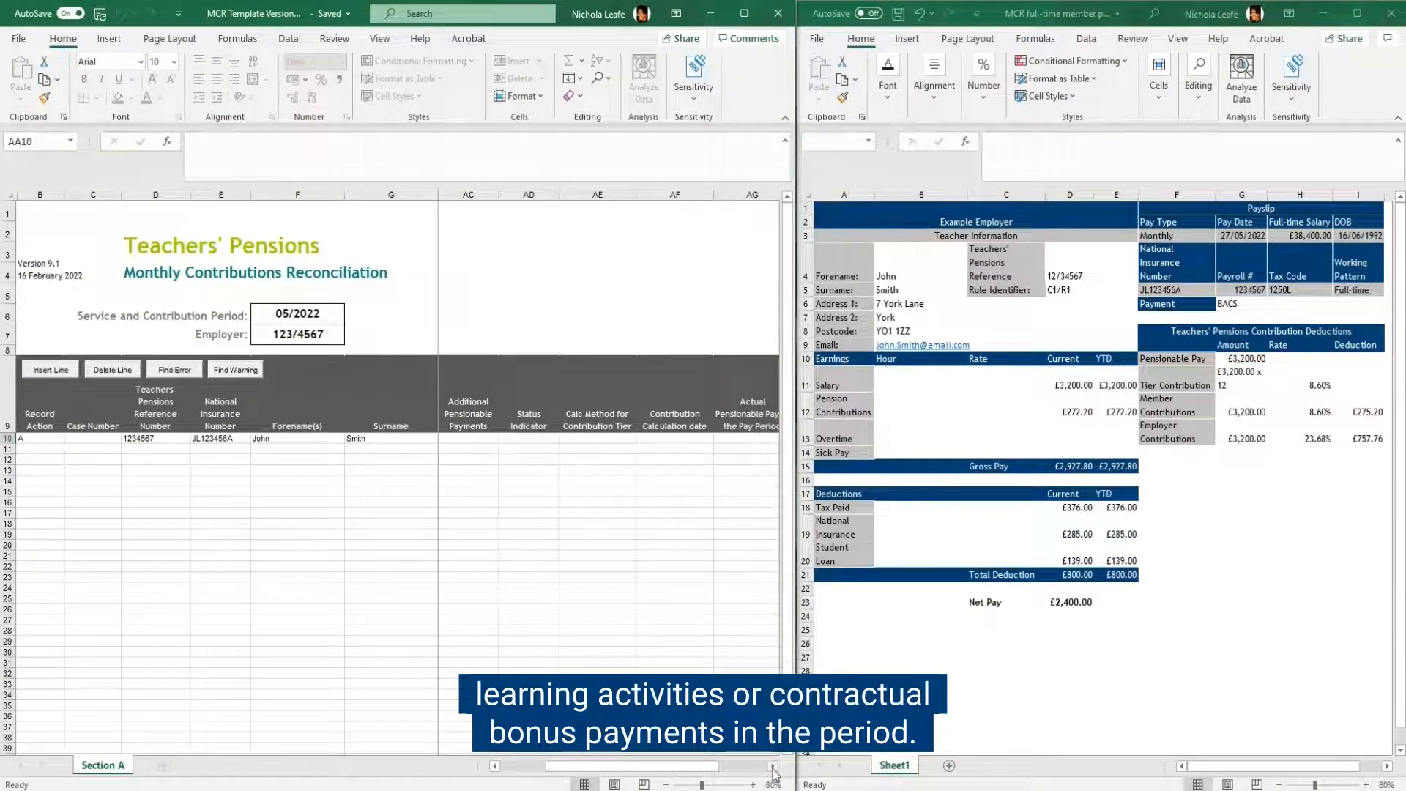
left_click(772, 766)
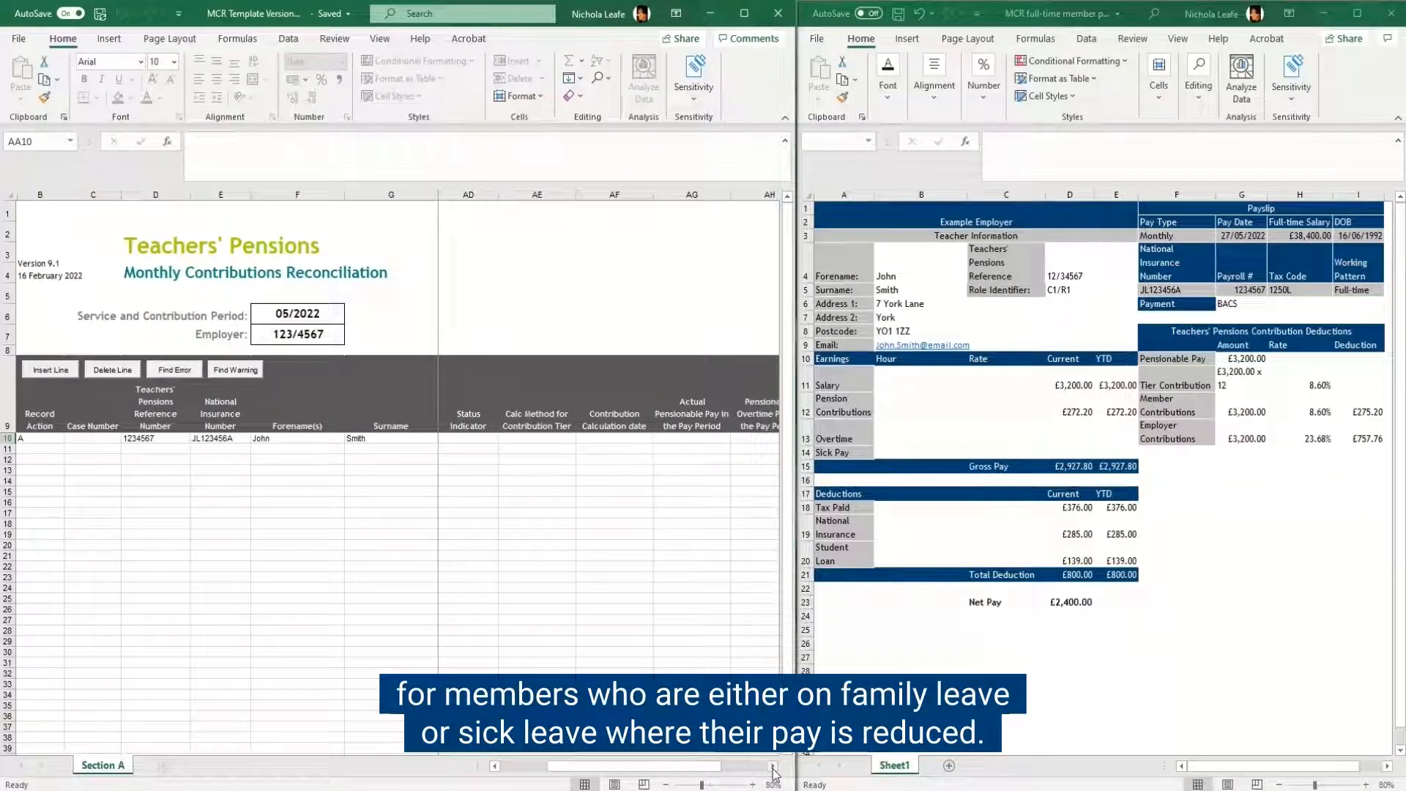
left_click(772, 766)
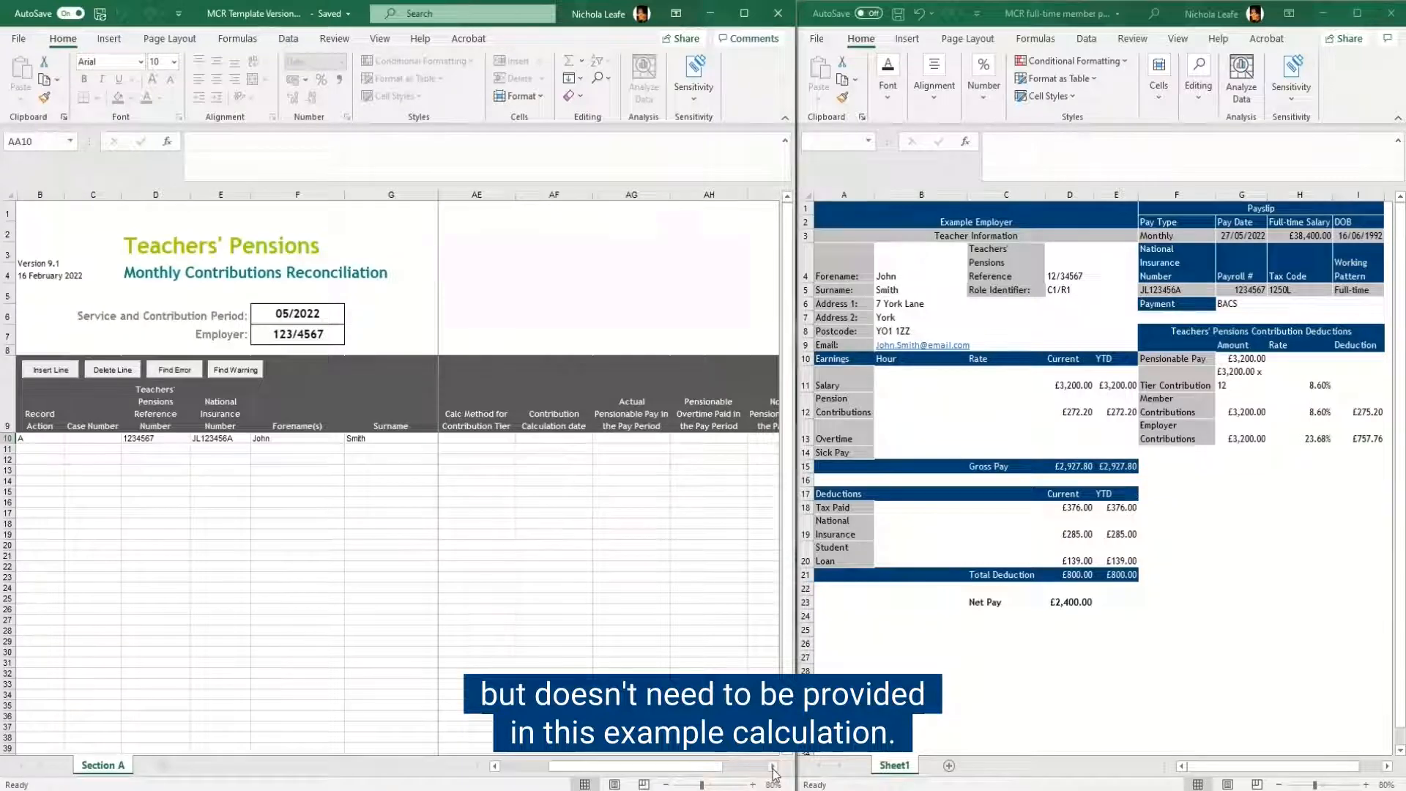
left_click(772, 766)
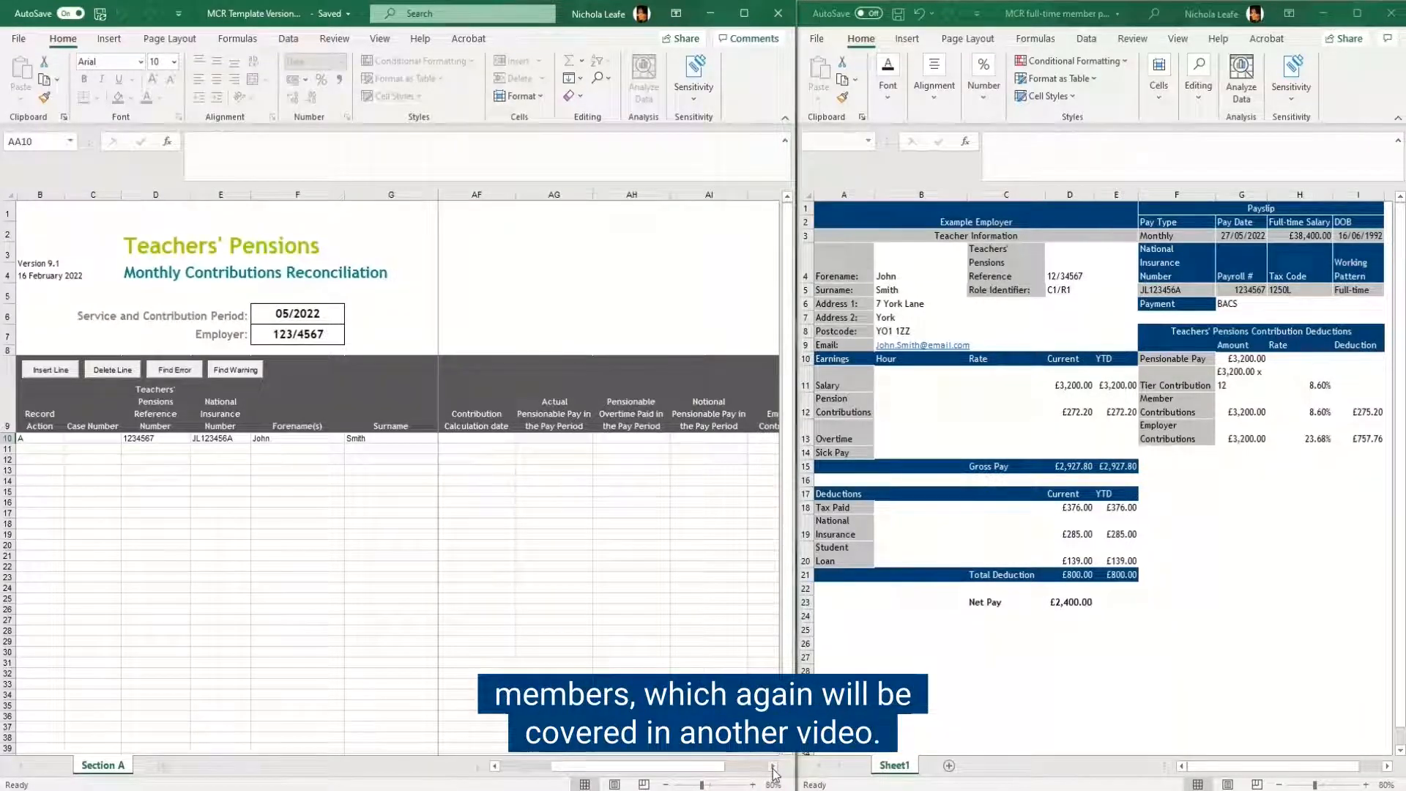
left_click(772, 766)
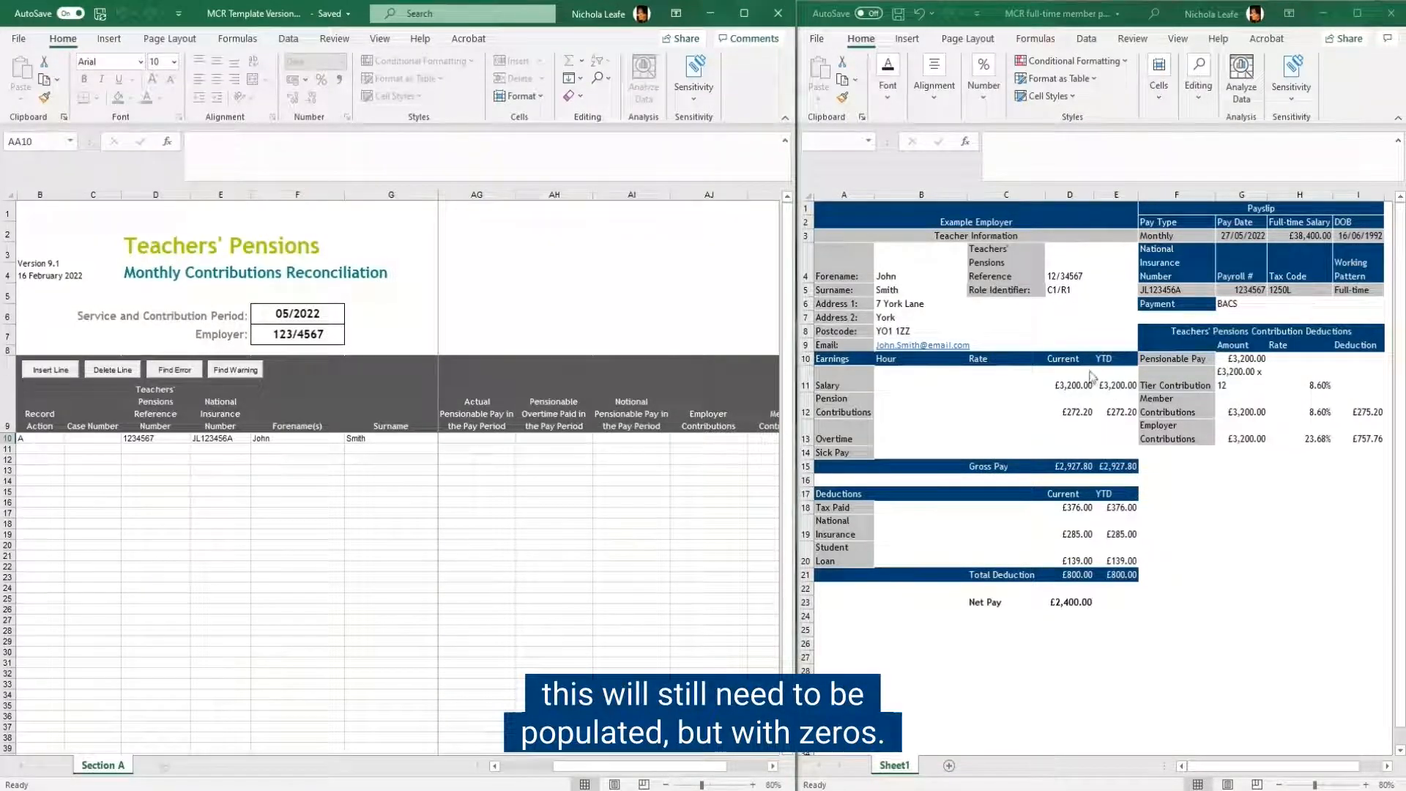
left_click(477, 441)
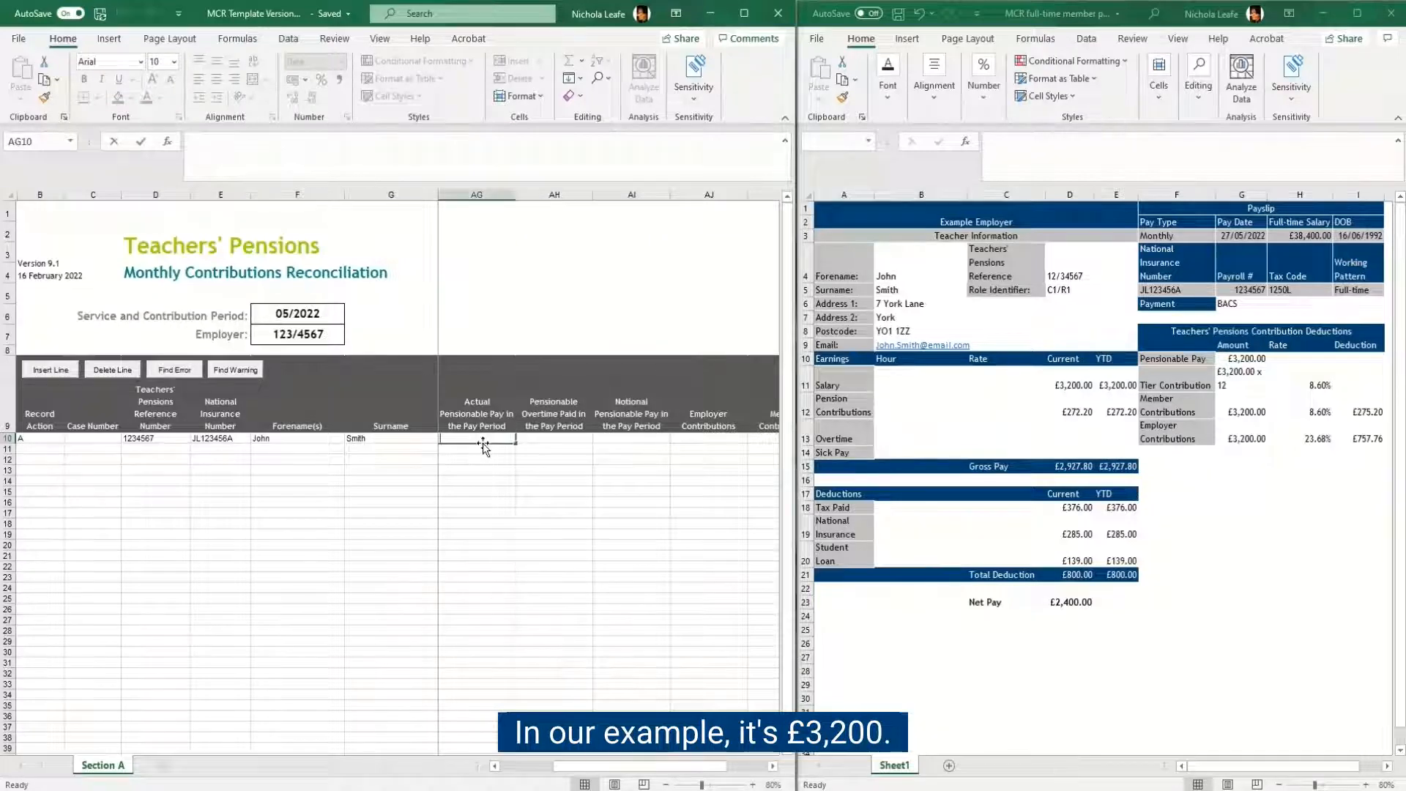
type("3200")
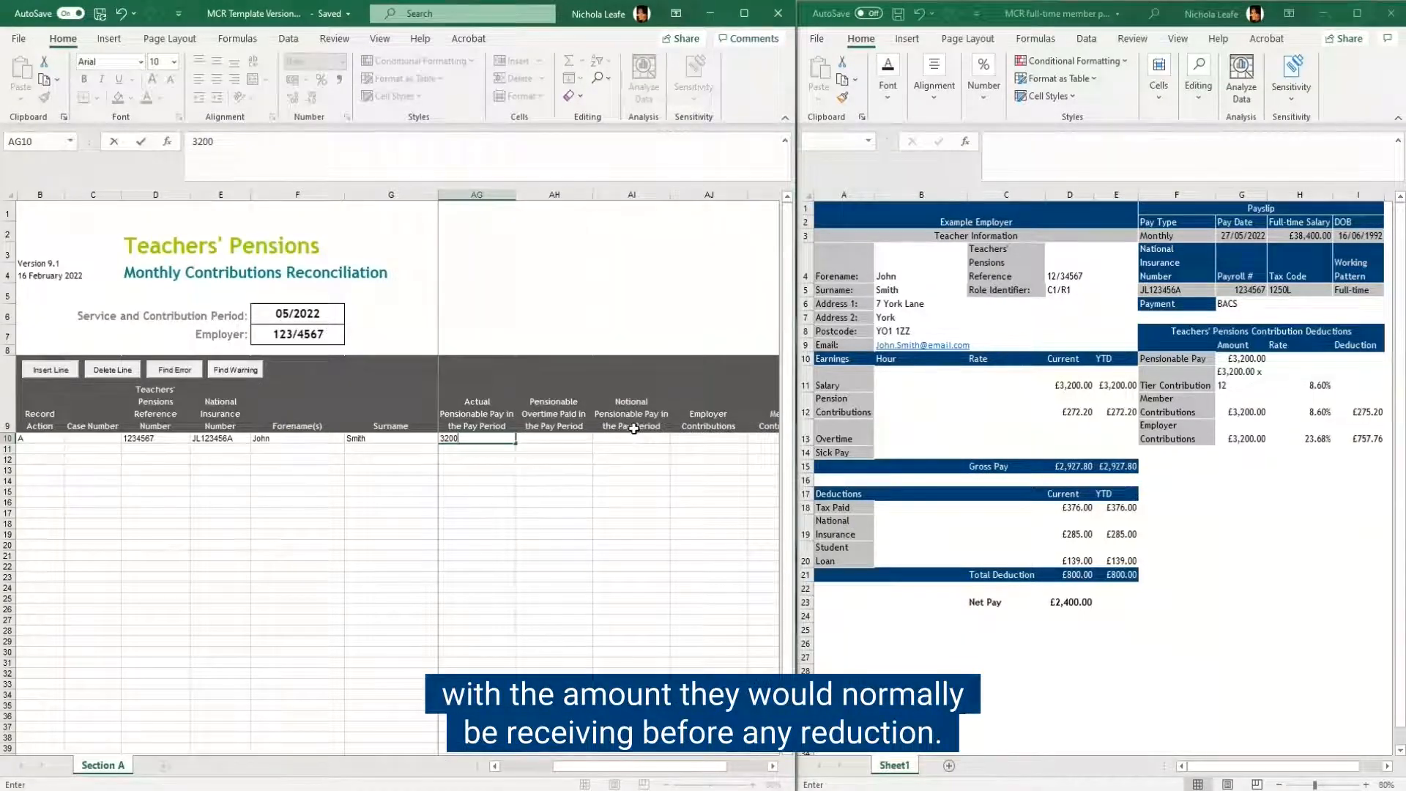
Step: Leave the overtime and notional pensionable pay columns blank and enter Employer Contributions of 757.76
left_click(773, 766)
left_click(772, 766)
left_click(773, 766)
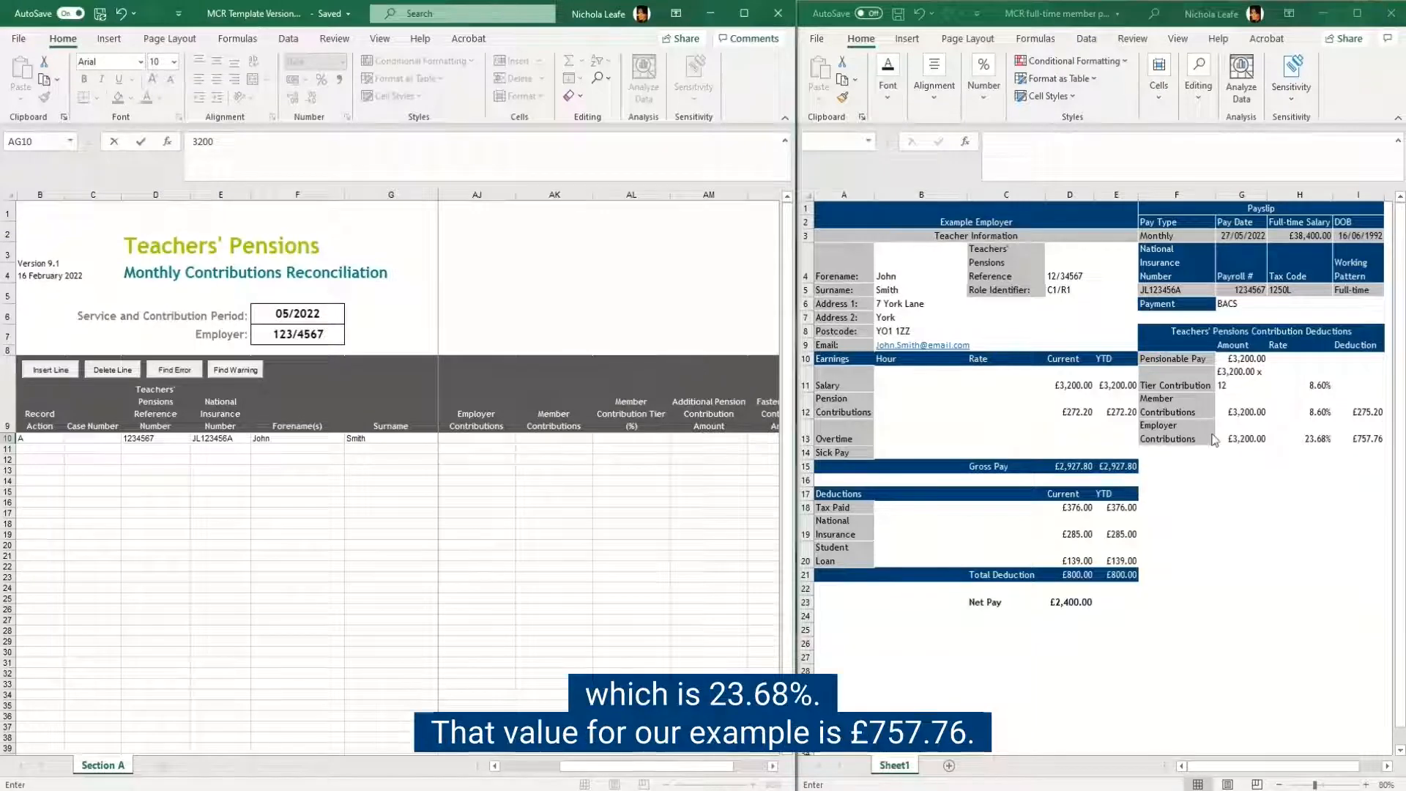
left_click(477, 438)
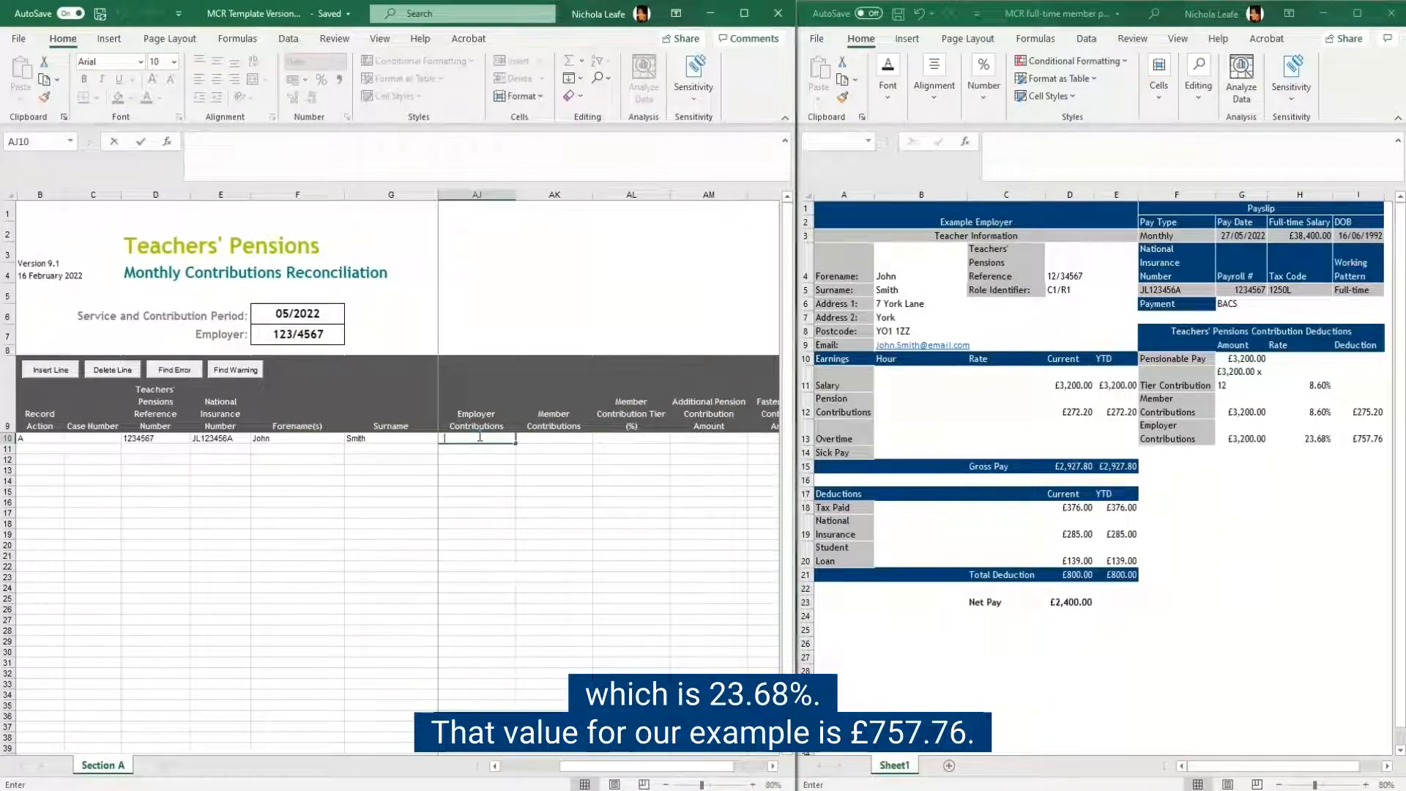
type("757")
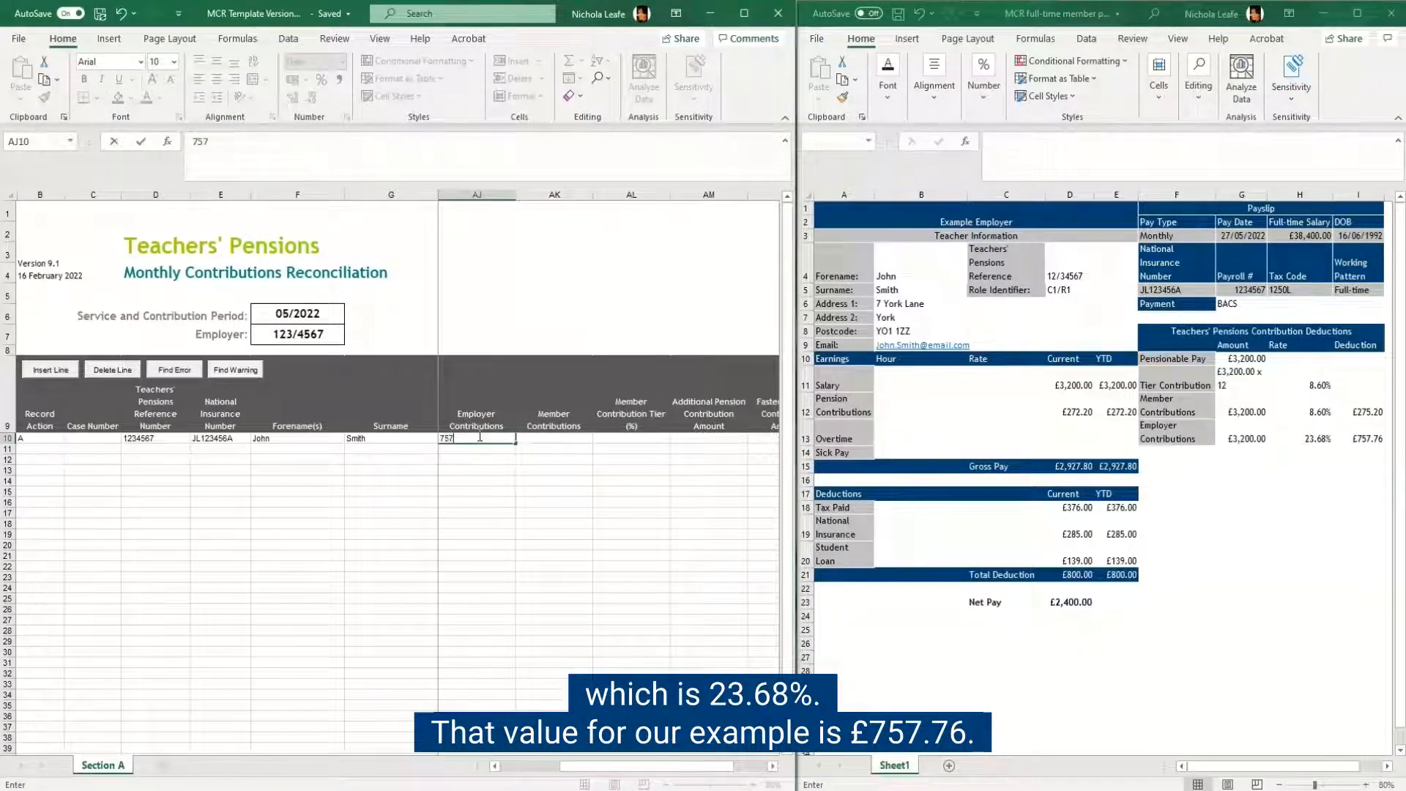
type(".76")
Step: Enter Member Contributions of 275.20 and set the Member Contribution Tier (%) to 8.6
left_click(552, 439)
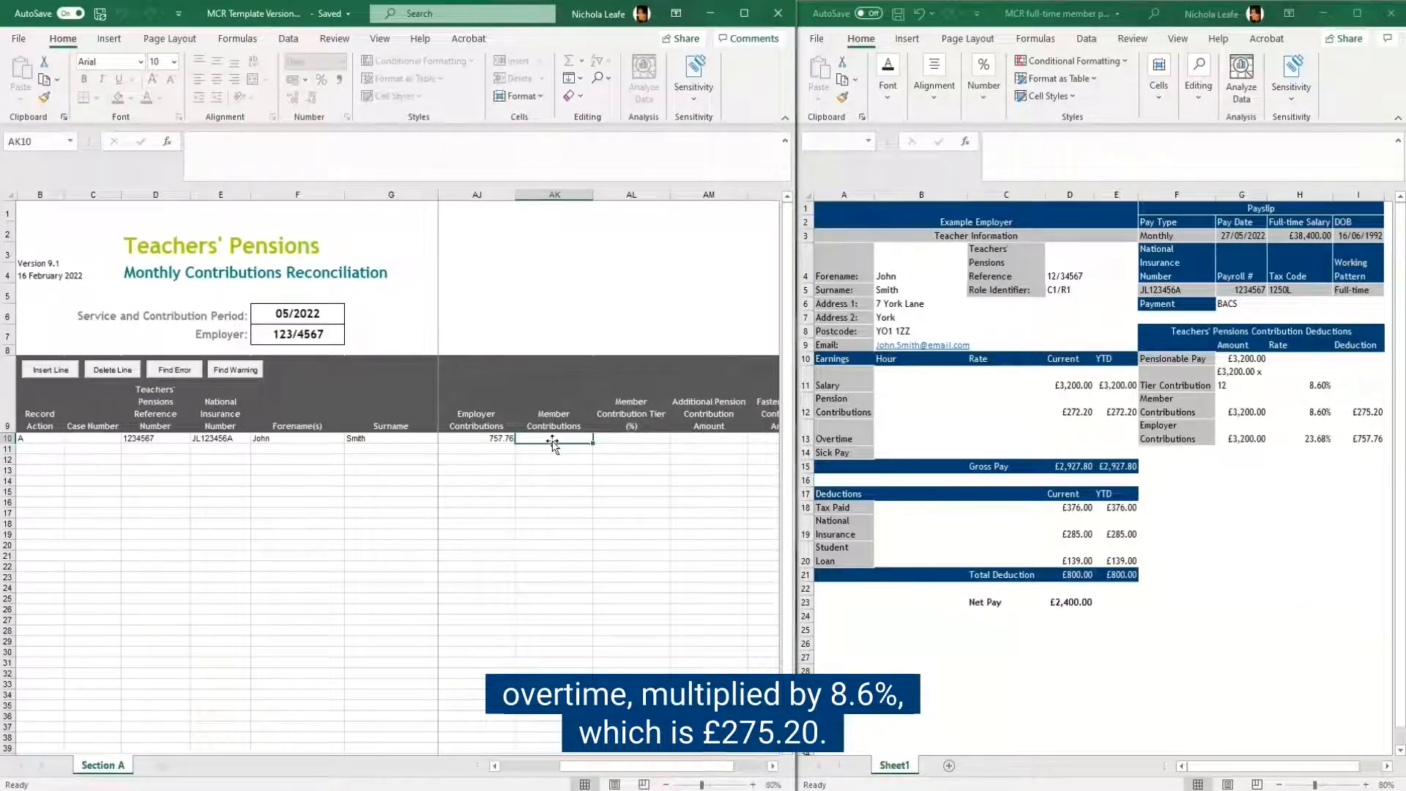
type("275.20")
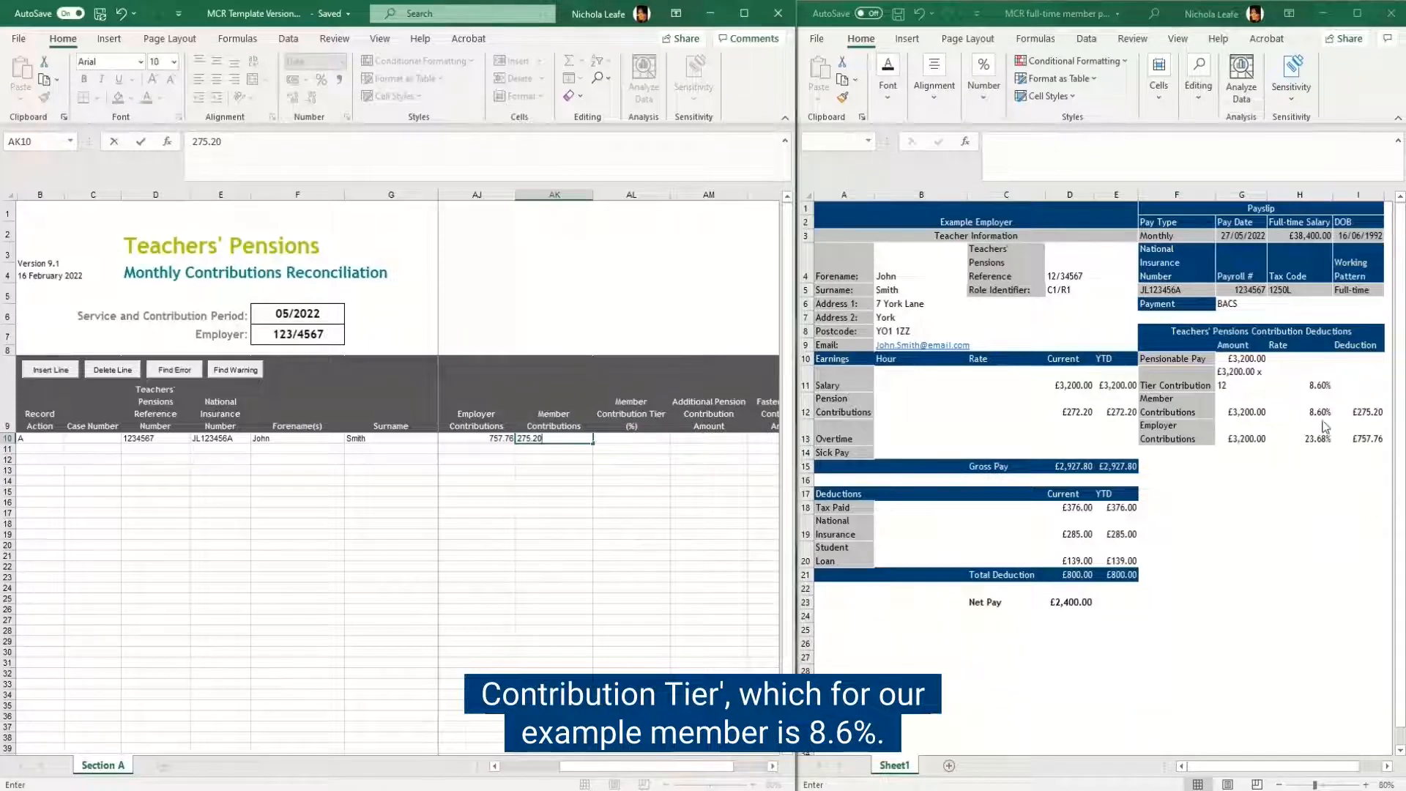
left_click(613, 439)
type("8.6")
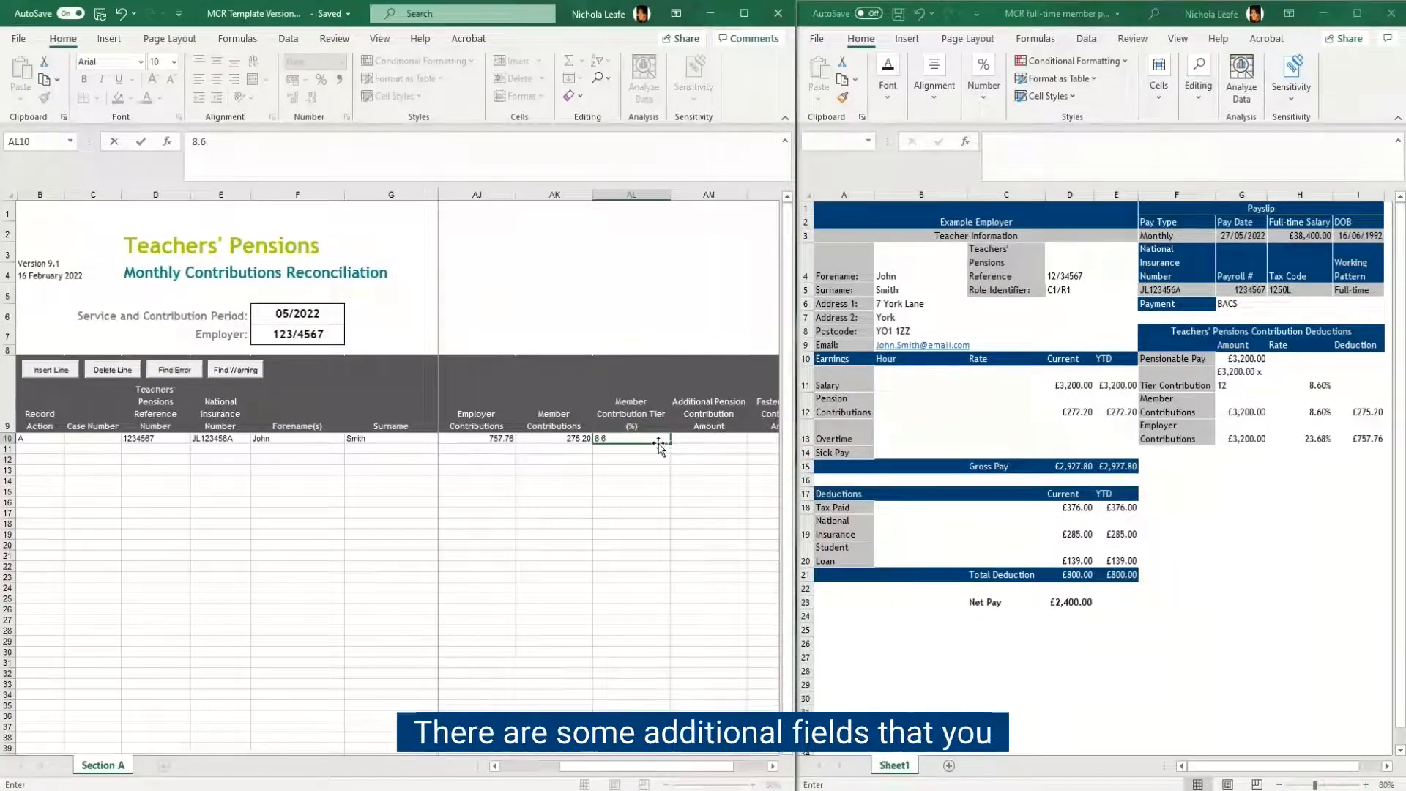
Step: Leave the additional contribution columns blank, check the Section A data to continue to Section B, and maximise the template window
left_click(774, 766)
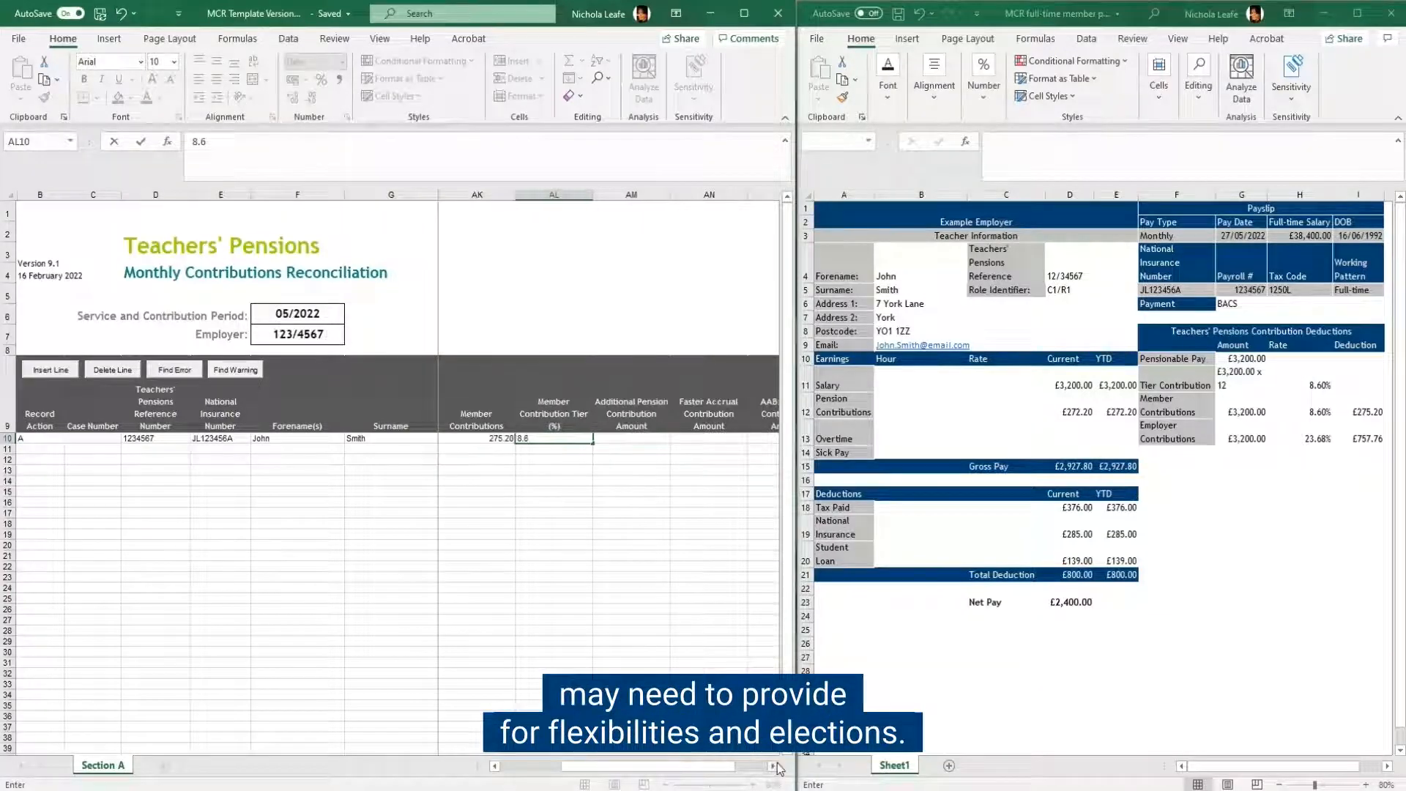
left_click(773, 766)
left_click(774, 765)
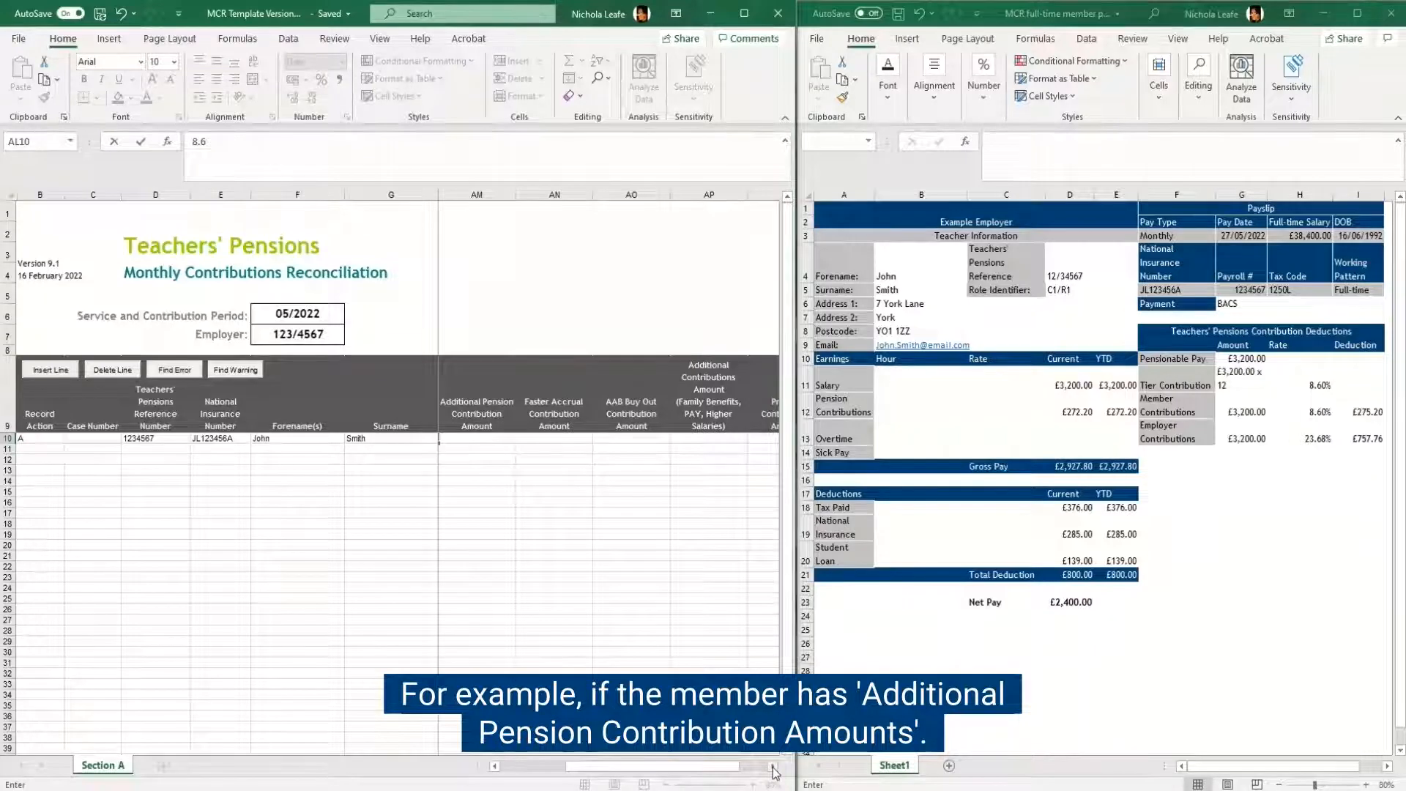
left_click(772, 765)
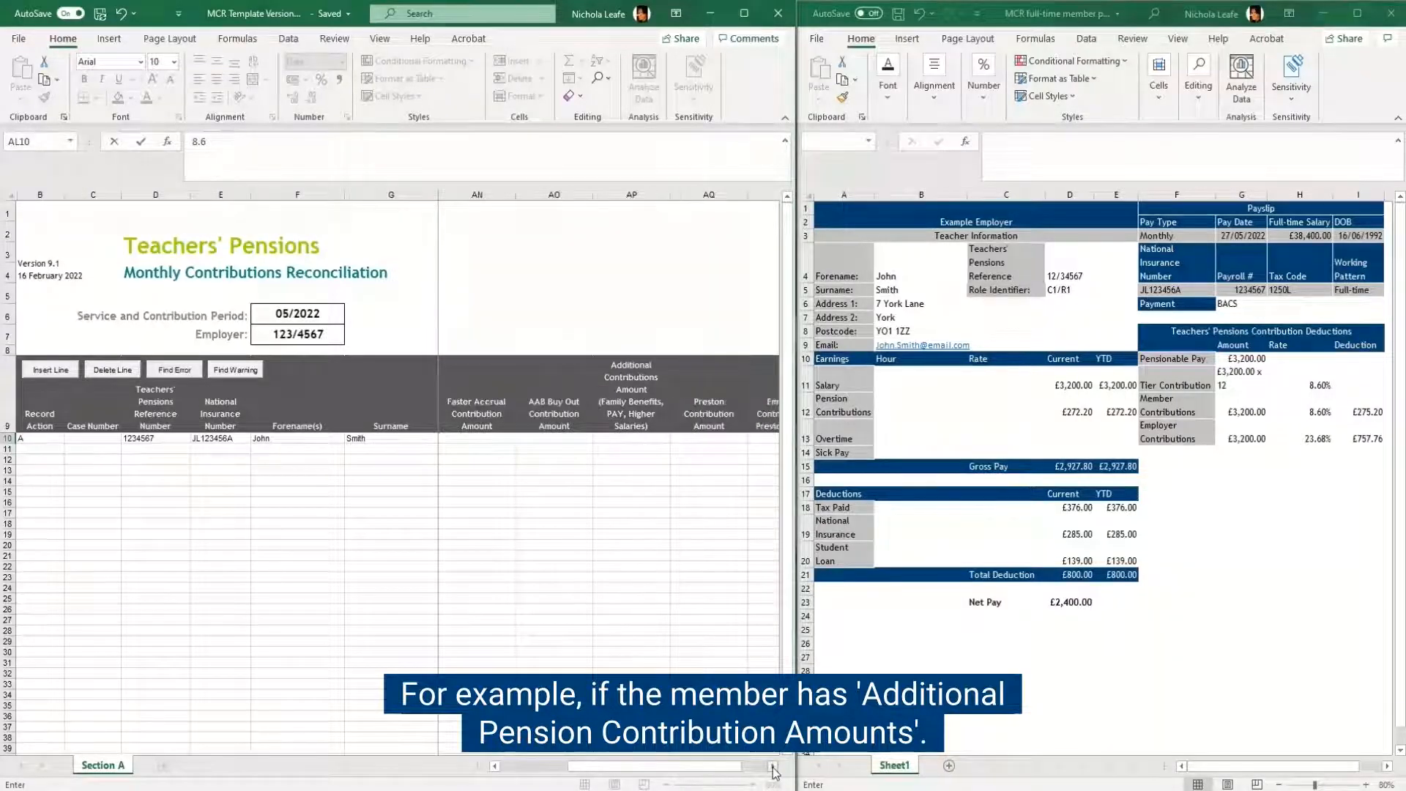
left_click(772, 765)
left_click(773, 766)
left_click(772, 765)
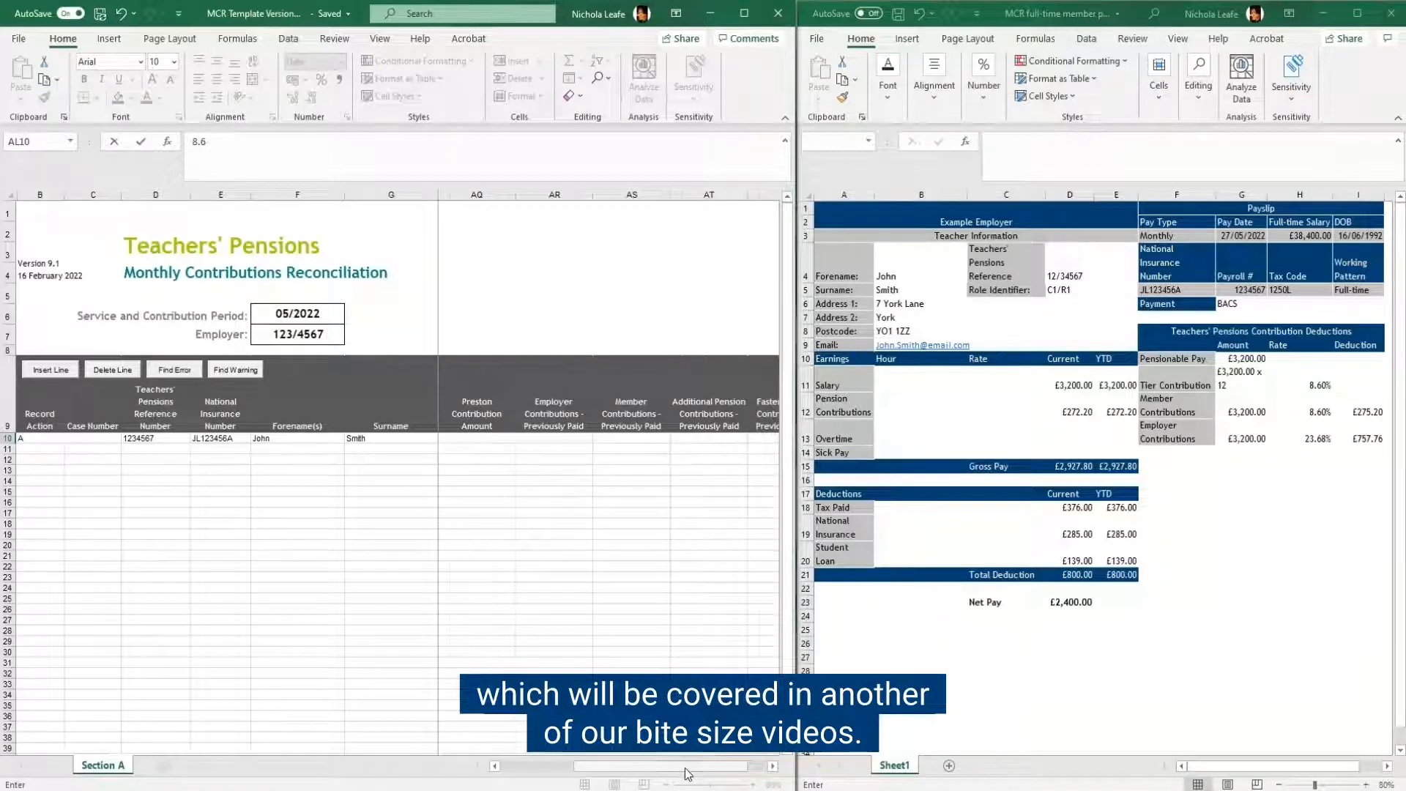
left_click_drag(689, 766, 521, 765)
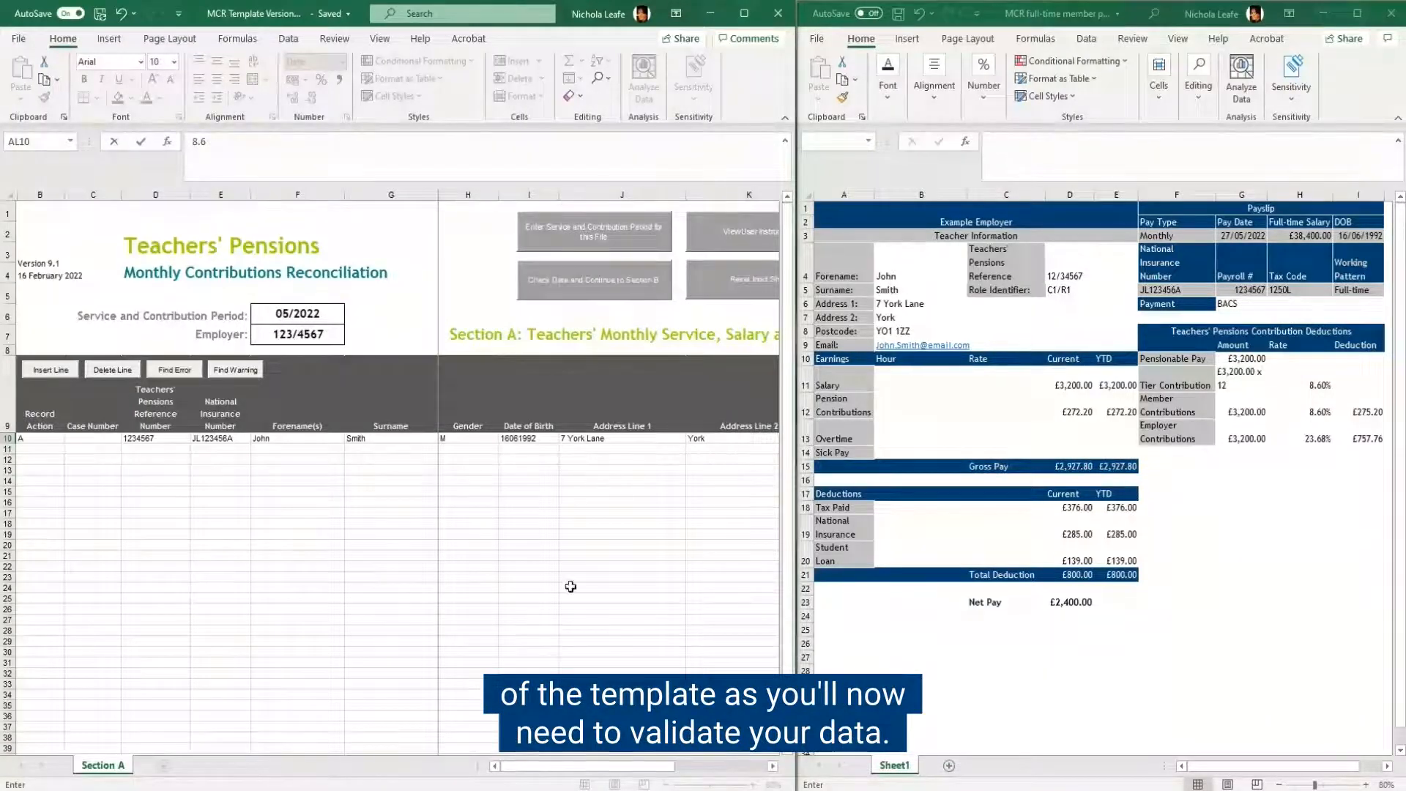
left_click(604, 283)
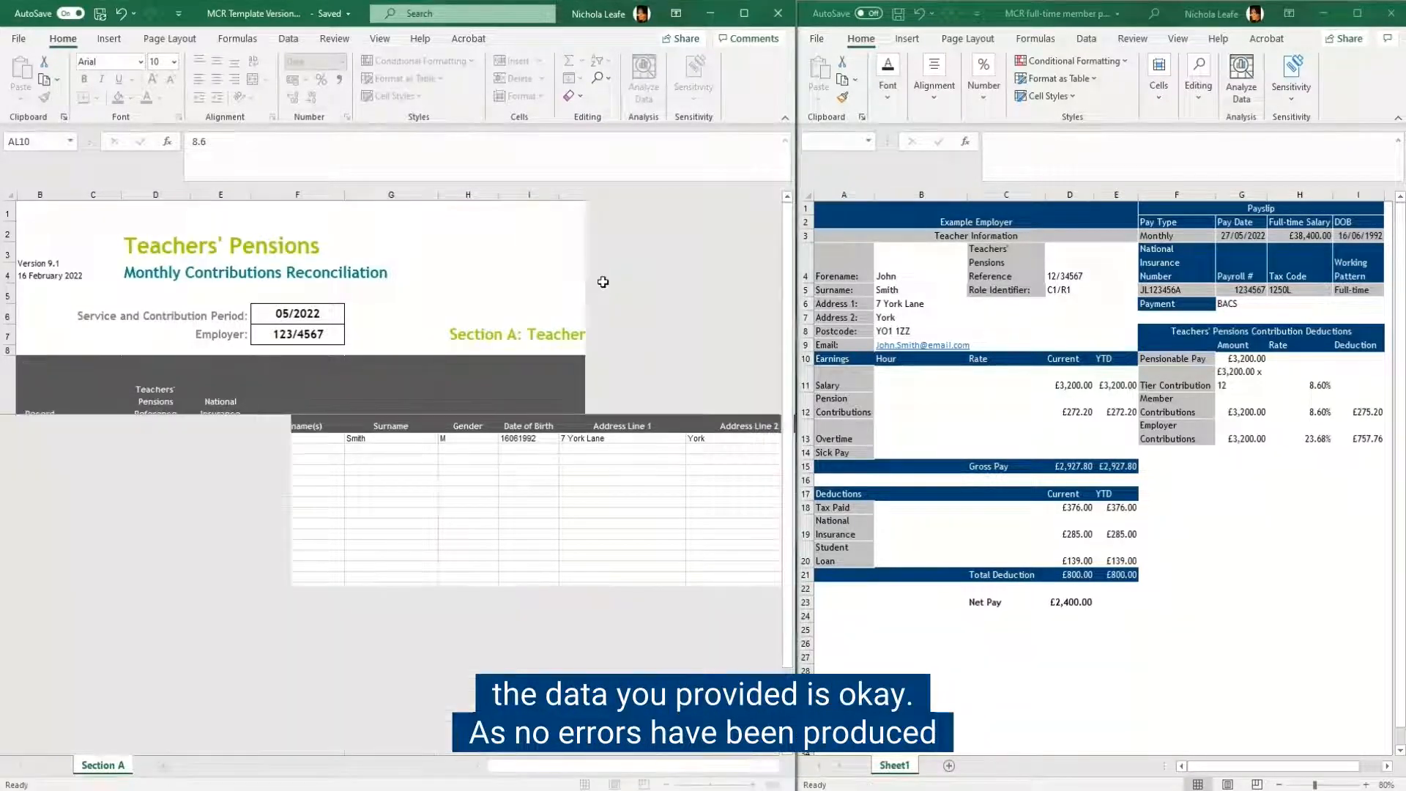
left_click(744, 13)
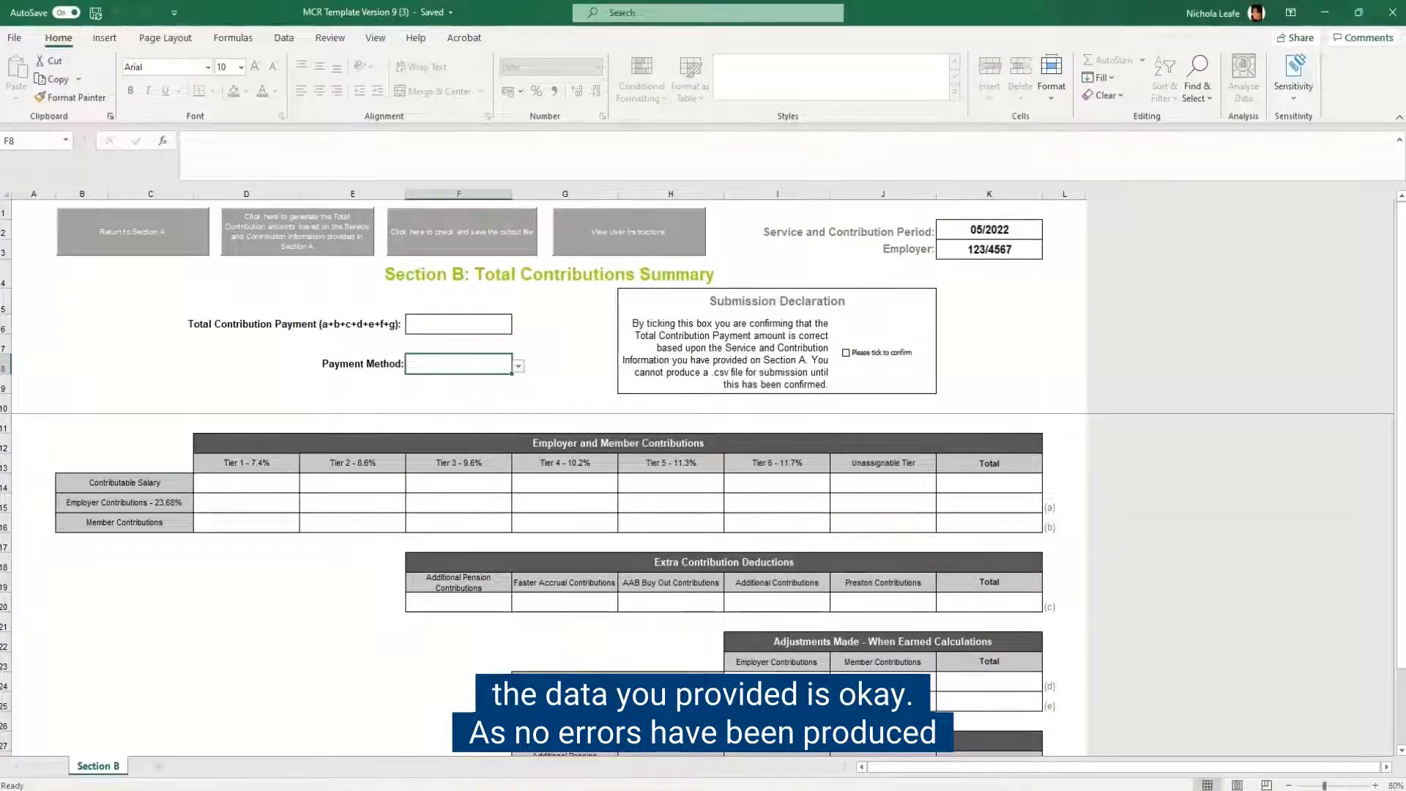